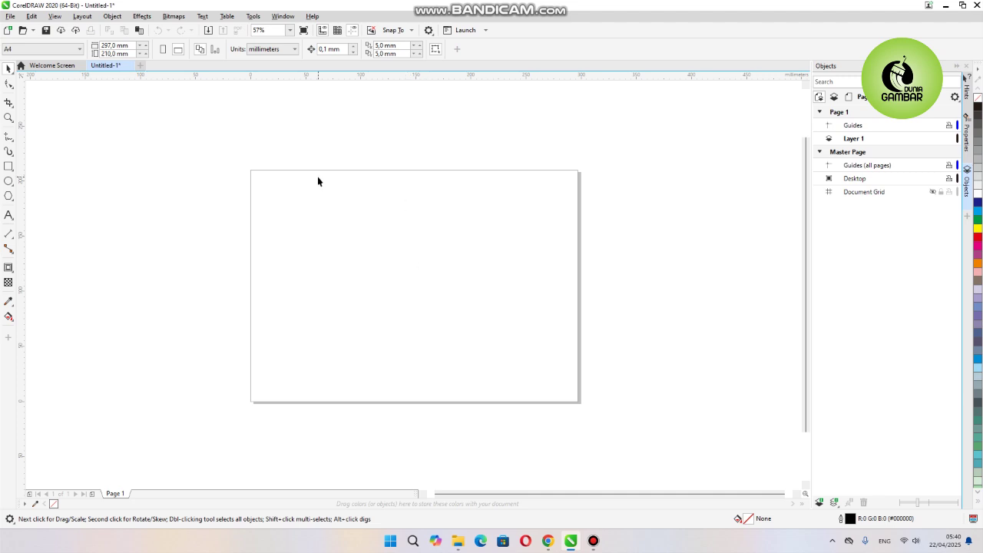
# Step: Draw a closed leaf-shaped curve about 311 mm wide and 143 mm high with the Pen tool
pyautogui.click(14, 145)
pyautogui.click(38, 173)
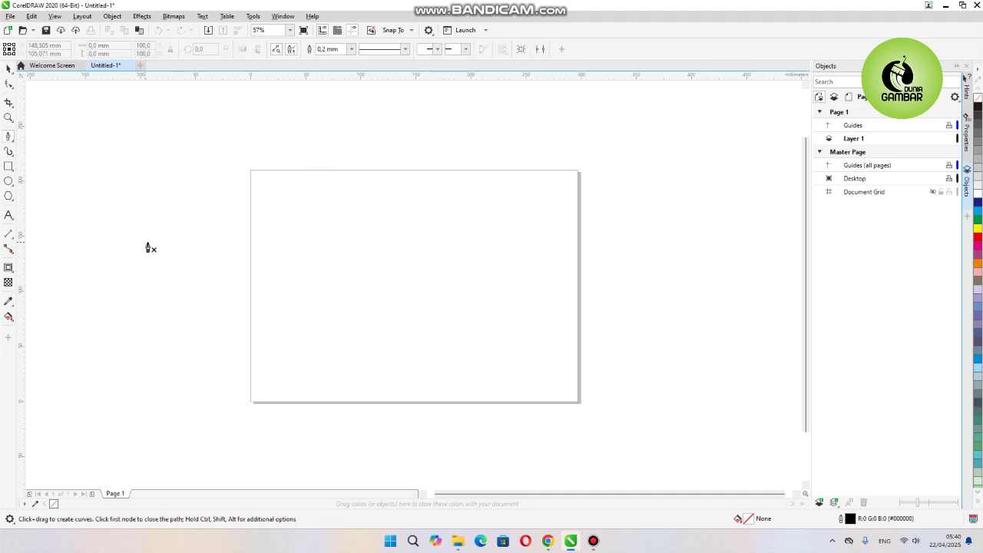
pyautogui.click(193, 285)
pyautogui.moveTo(263, 210); pyautogui.dragTo(276, 187)
pyautogui.moveTo(378, 135); pyautogui.dragTo(464, 124)
pyautogui.moveTo(538, 165); pyautogui.dragTo(500, 166)
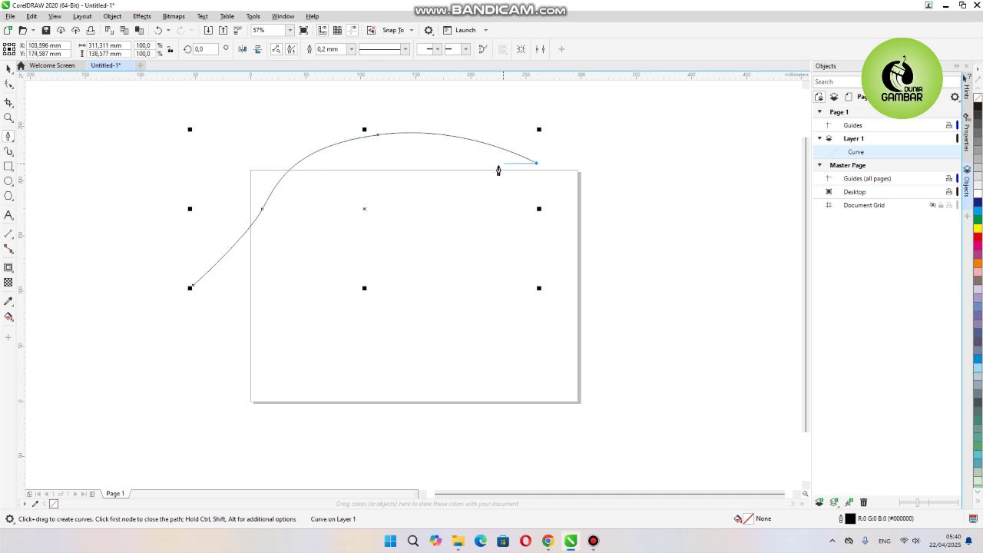
pyautogui.moveTo(424, 270); pyautogui.dragTo(338, 322)
pyautogui.moveTo(193, 285); pyautogui.dragTo(289, 263)
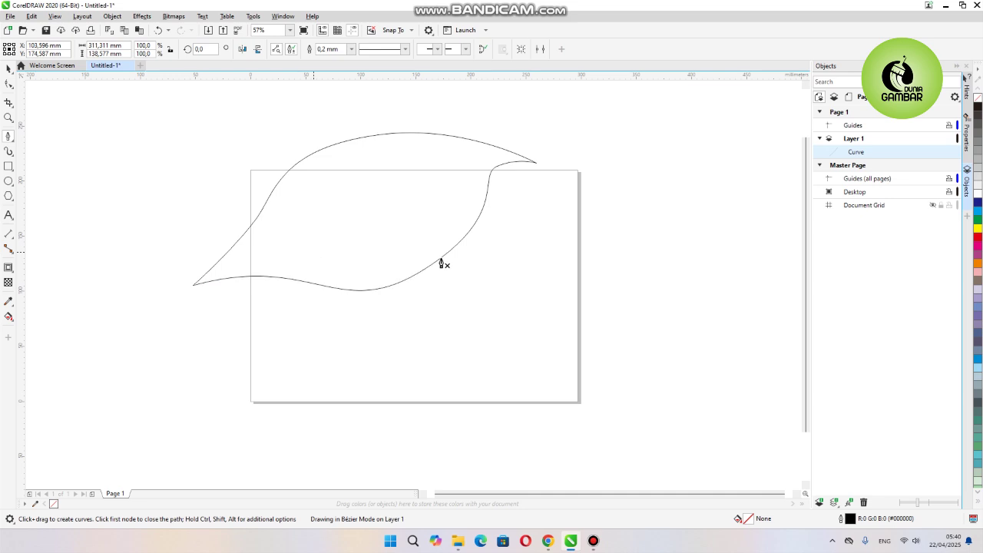
# Step: Fill the leaf shape with green, then delete it from the page
pyautogui.click(8, 69)
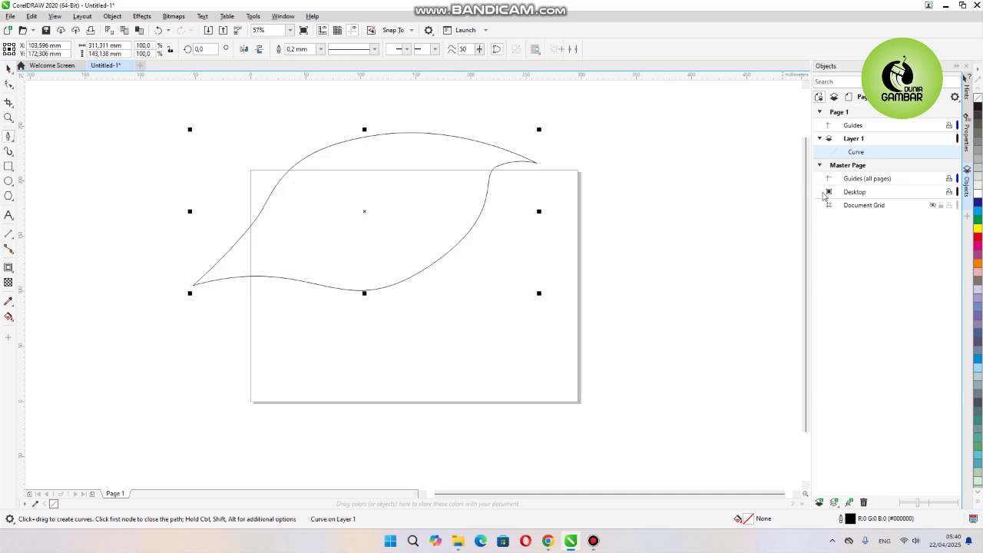
pyautogui.moveTo(977, 220); pyautogui.dragTo(531, 156)
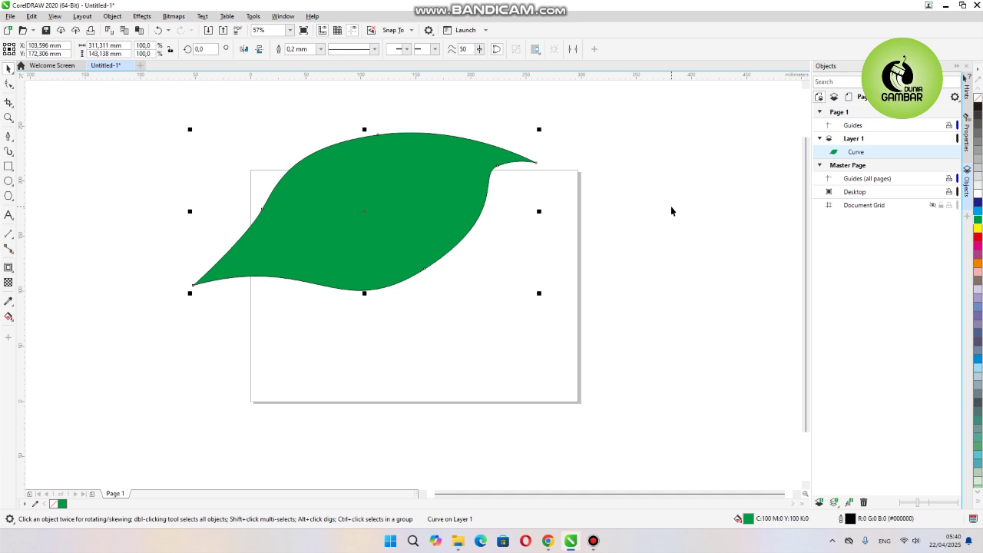
pyautogui.press('Delete')
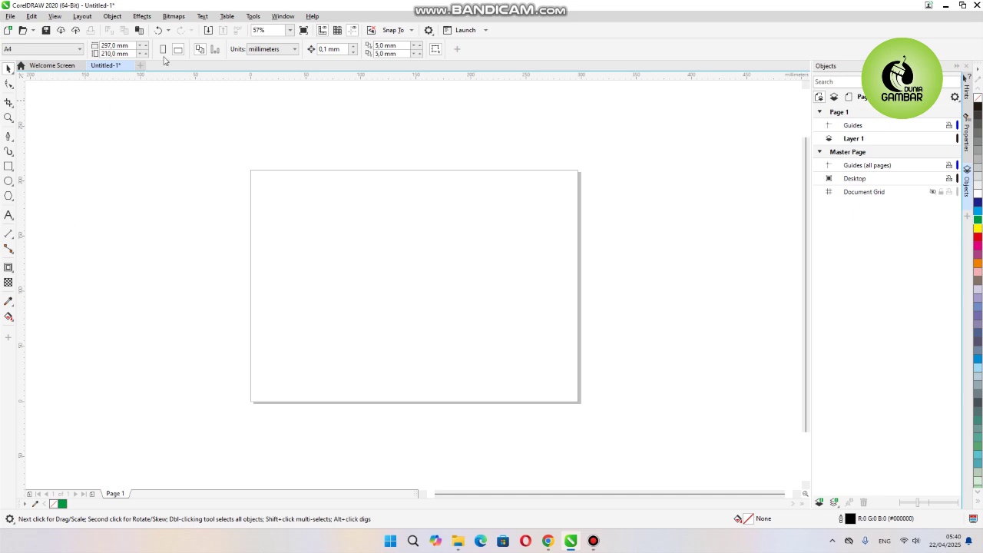
# Step: Add the artistic text "CORELDRAW" beside the page
pyautogui.click(12, 271)
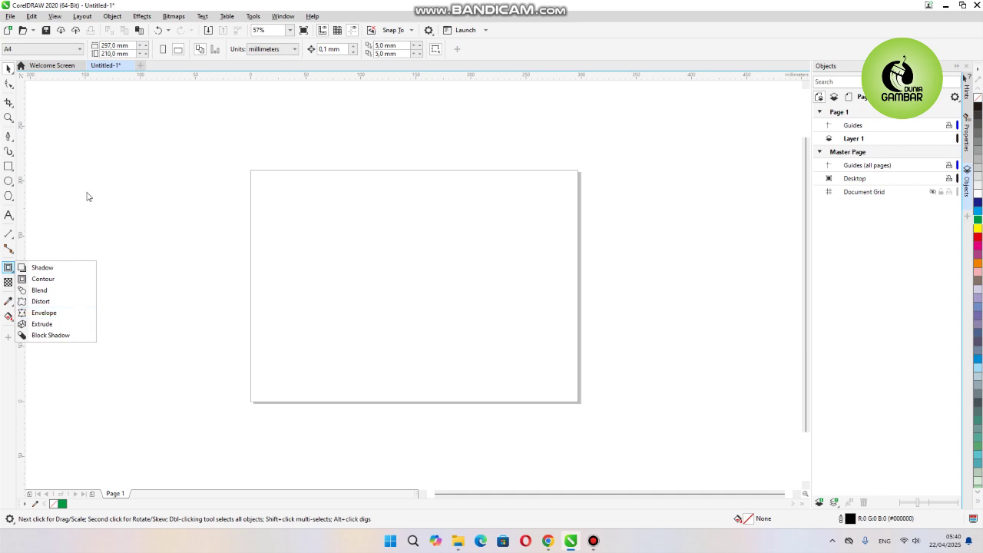
pyautogui.click(9, 215)
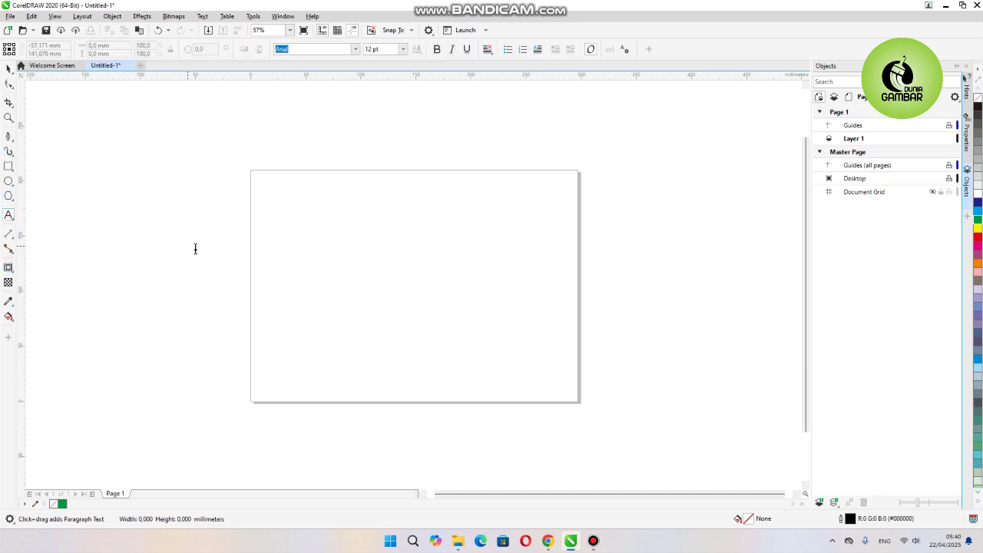
pyautogui.click(188, 242)
pyautogui.write('co')
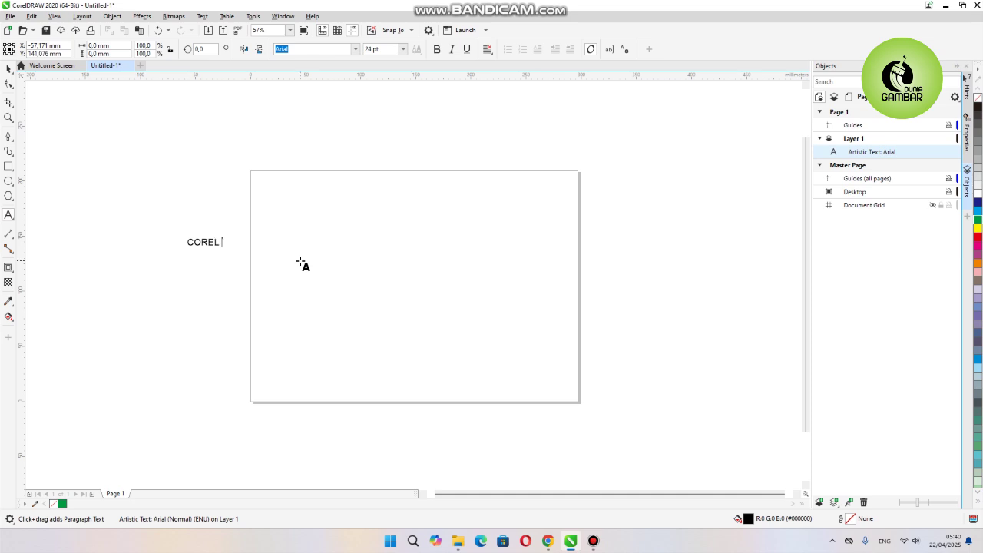
pyautogui.click(227, 245)
pyautogui.click(223, 243)
pyautogui.press('BackSpace')
# Step: Set the text's font to Impact and enlarge it to about 202 mm wide in the lower half of the page
pyautogui.click(8, 69)
pyautogui.click(355, 49)
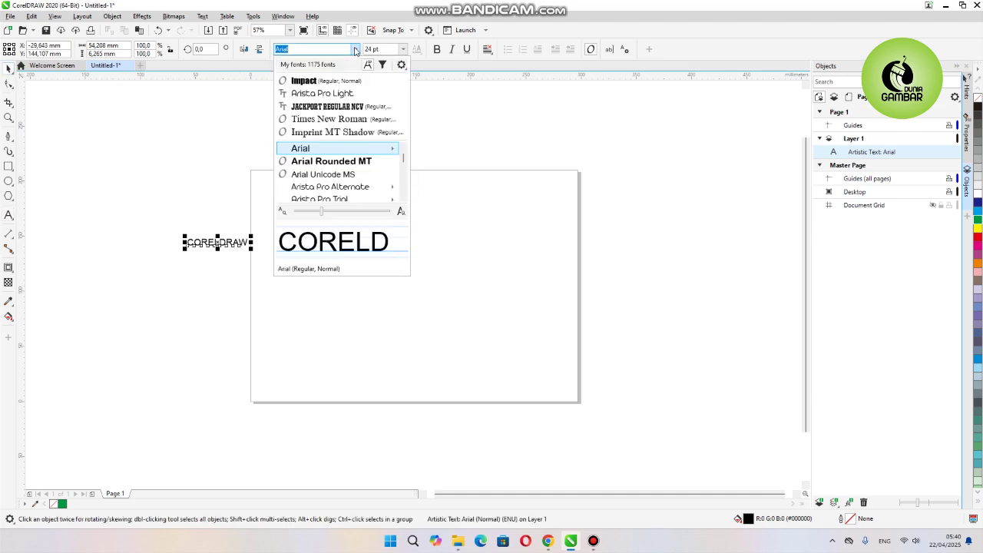
pyautogui.click(304, 81)
pyautogui.moveTo(238, 250); pyautogui.dragTo(481, 324)
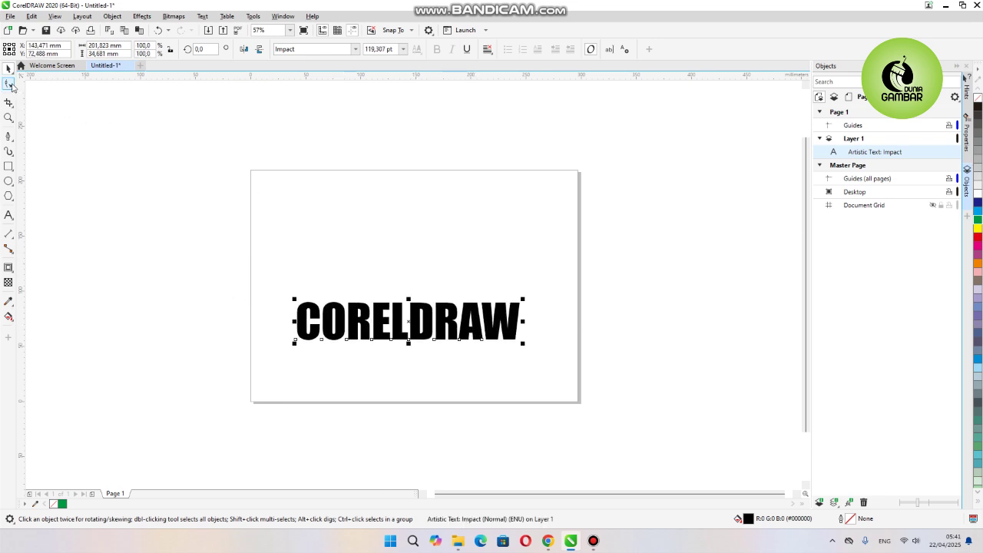
# Step: Try widening the letter spacing of the CORELDRAW text and undo it
pyautogui.click(9, 84)
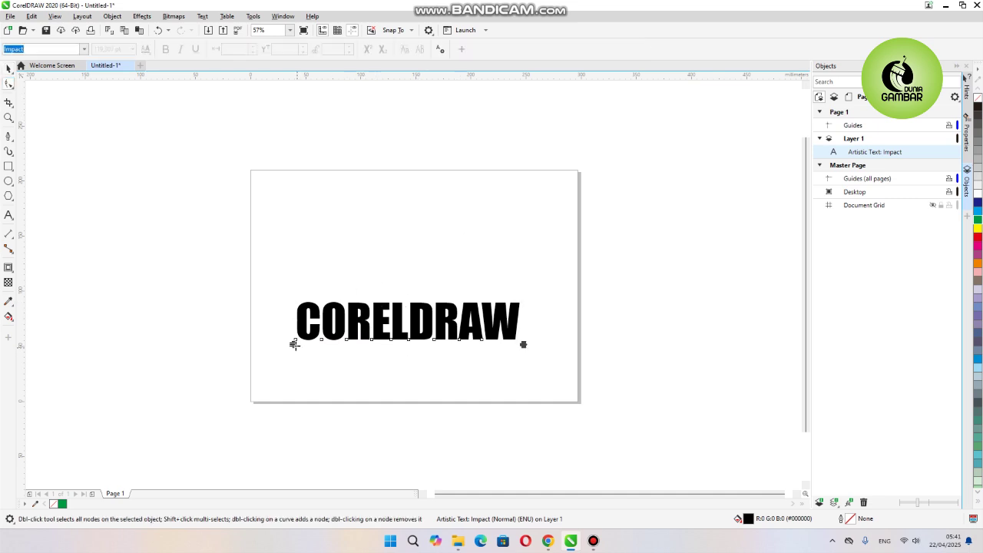
pyautogui.moveTo(521, 343); pyautogui.dragTo(669, 344)
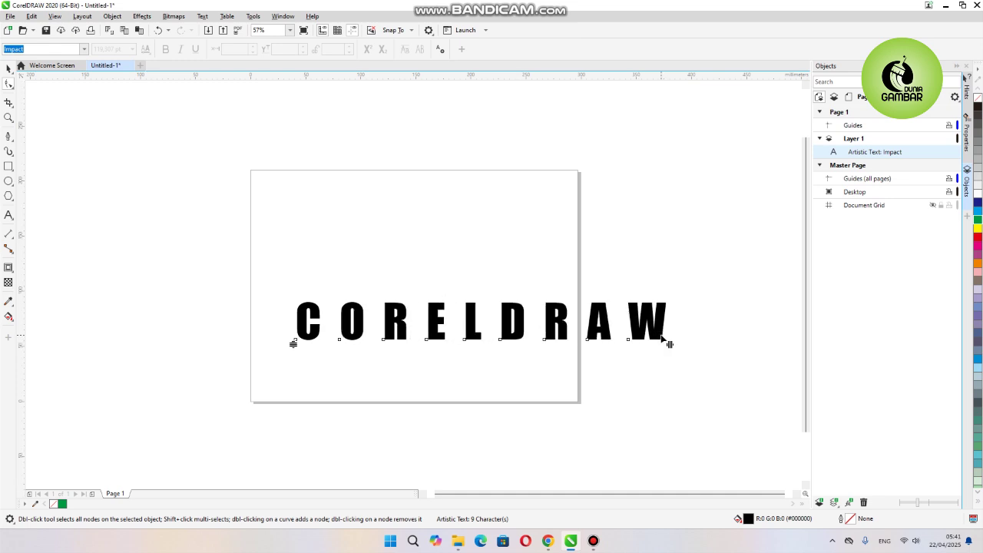
pyautogui.hotkey('ctrl', 'z')
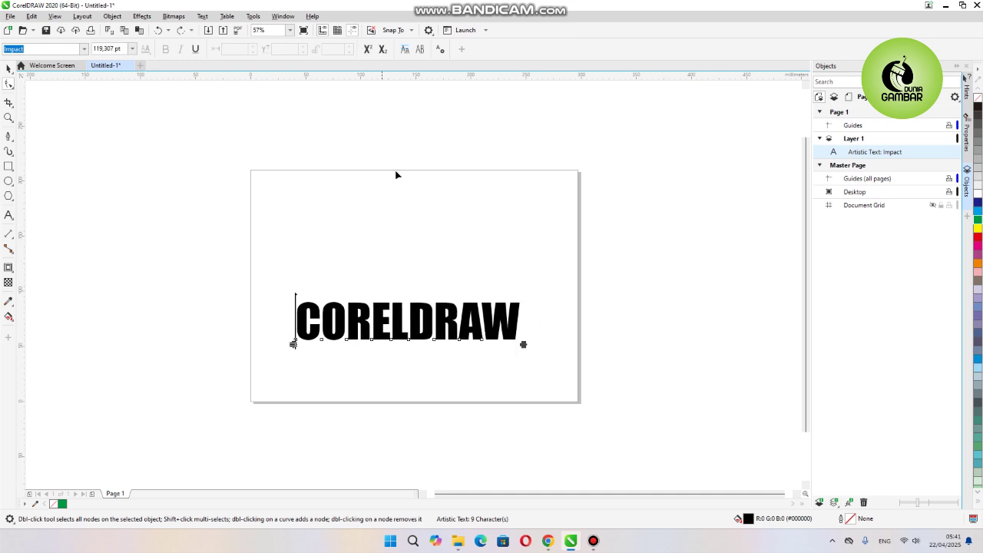
pyautogui.click(8, 68)
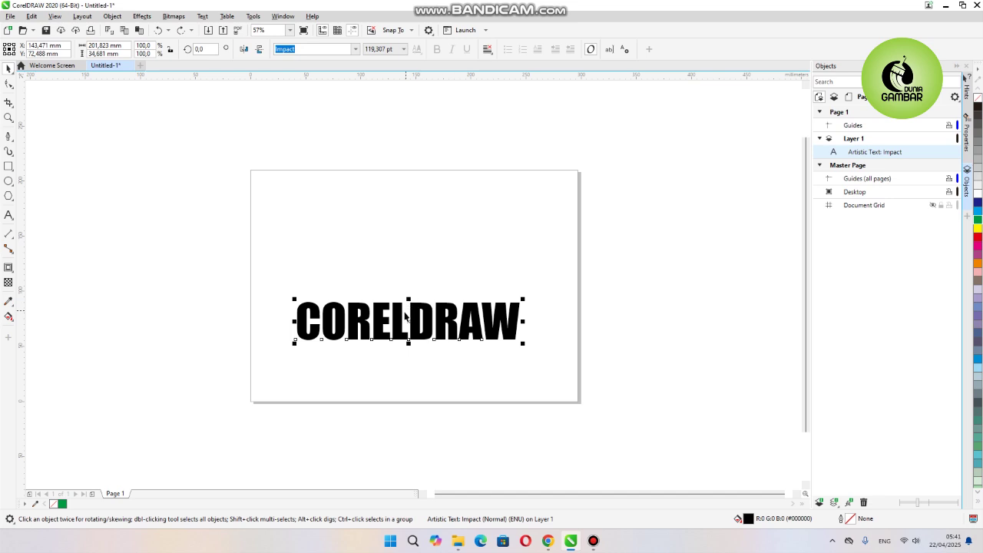
# Step: Enlarge the CORELDRAW text to about 261 mm wide and centre it across the lower half of the page
pyautogui.moveTo(402, 299); pyautogui.dragTo(392, 269)
pyautogui.moveTo(514, 300); pyautogui.dragTo(581, 311)
pyautogui.moveTo(530, 278); pyautogui.dragTo(515, 324)
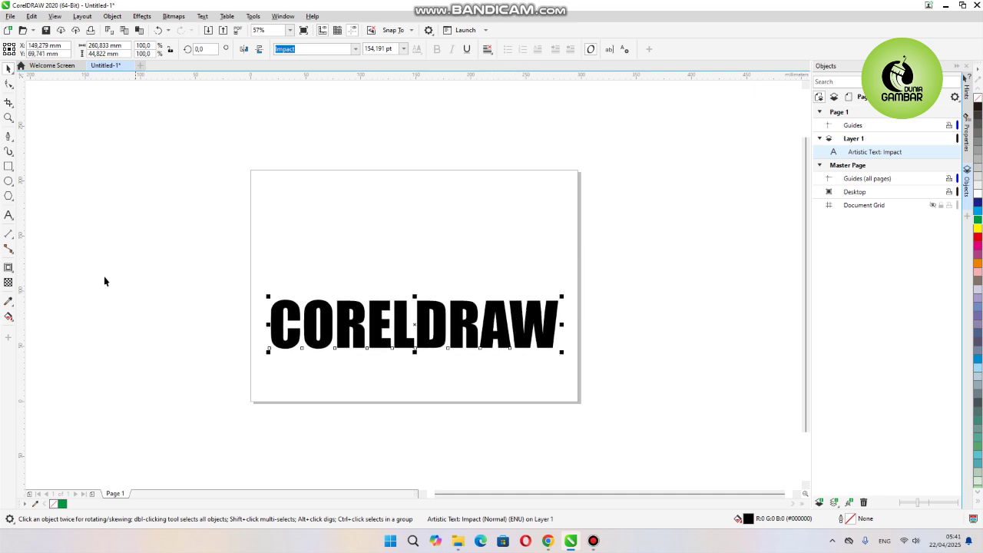
# Step: Try distorting the CORELDRAW text with the Envelope tool by pulling its upper and lower envelope nodes outward
pyautogui.click(9, 268)
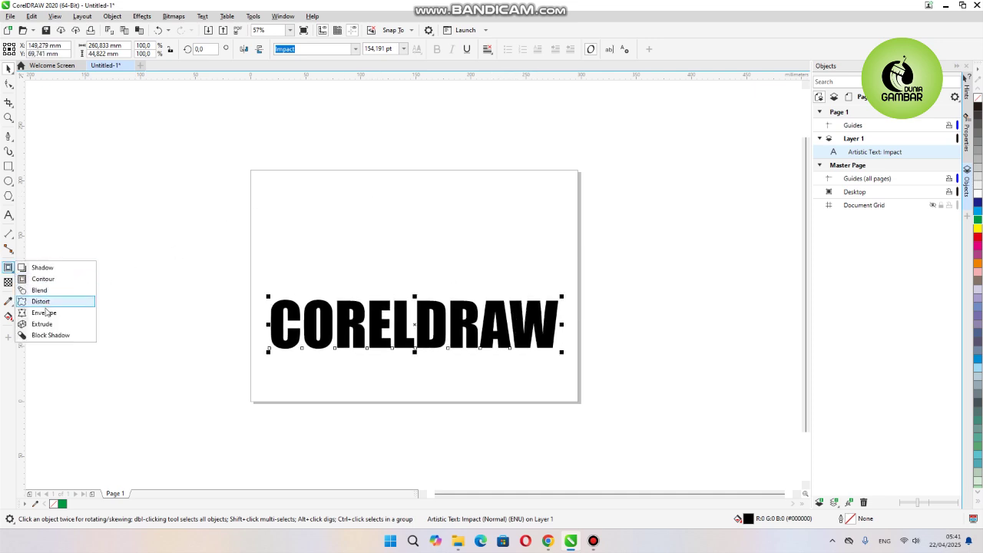
pyautogui.click(44, 312)
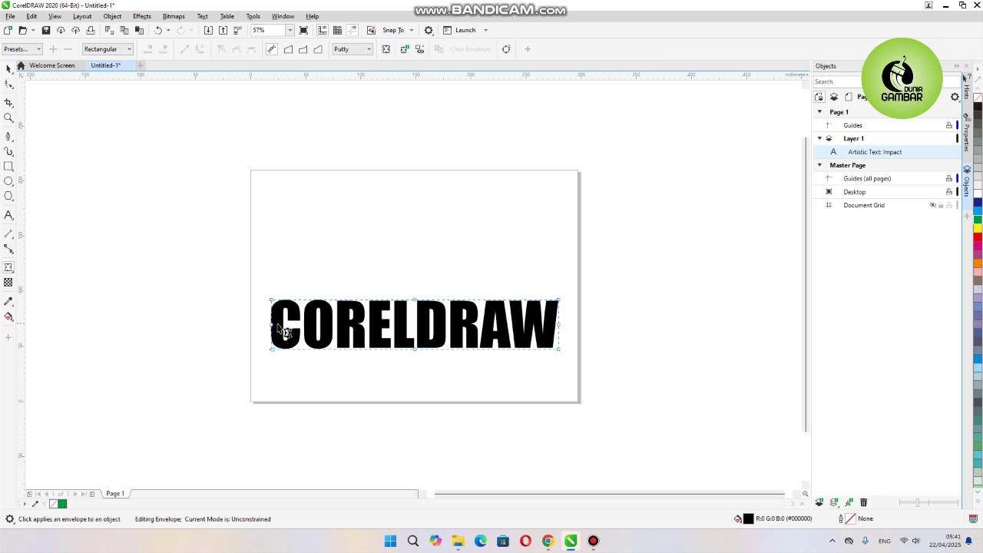
pyautogui.moveTo(274, 301); pyautogui.dragTo(335, 204)
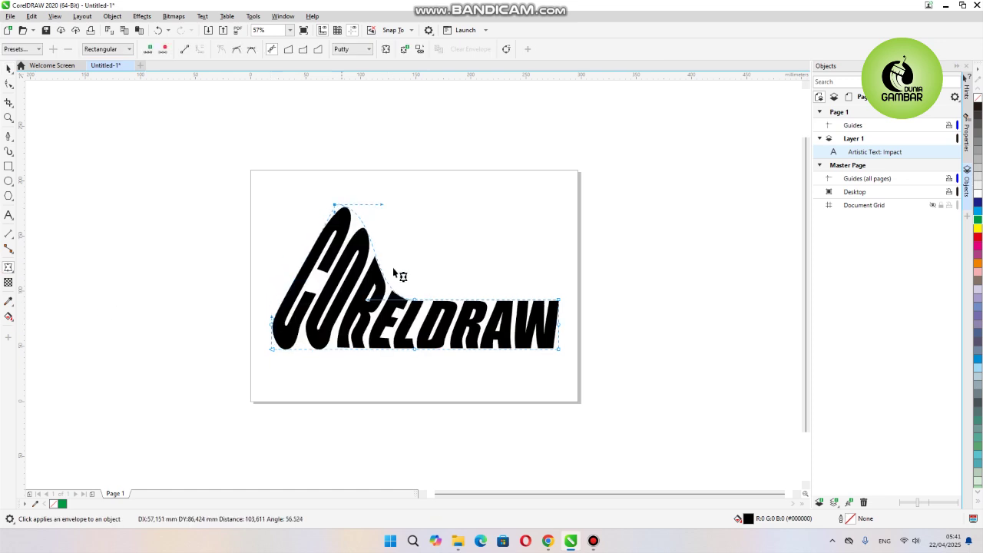
pyautogui.moveTo(416, 301); pyautogui.dragTo(505, 243)
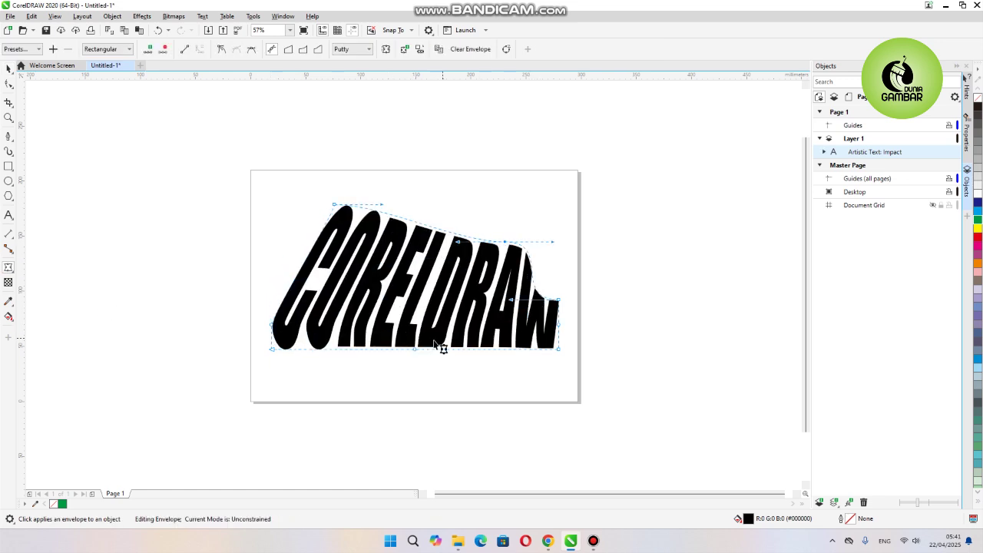
pyautogui.moveTo(416, 351); pyautogui.dragTo(436, 420)
pyautogui.moveTo(558, 349); pyautogui.dragTo(653, 375)
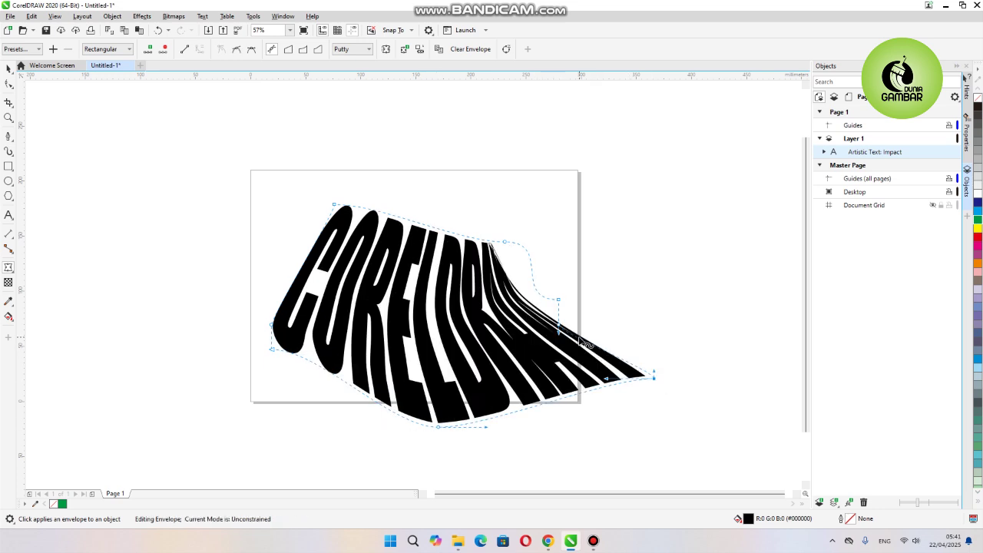
# Step: Undo all envelope distortions on the CORELDRAW text
pyautogui.hotkey('ctrl', 'z')
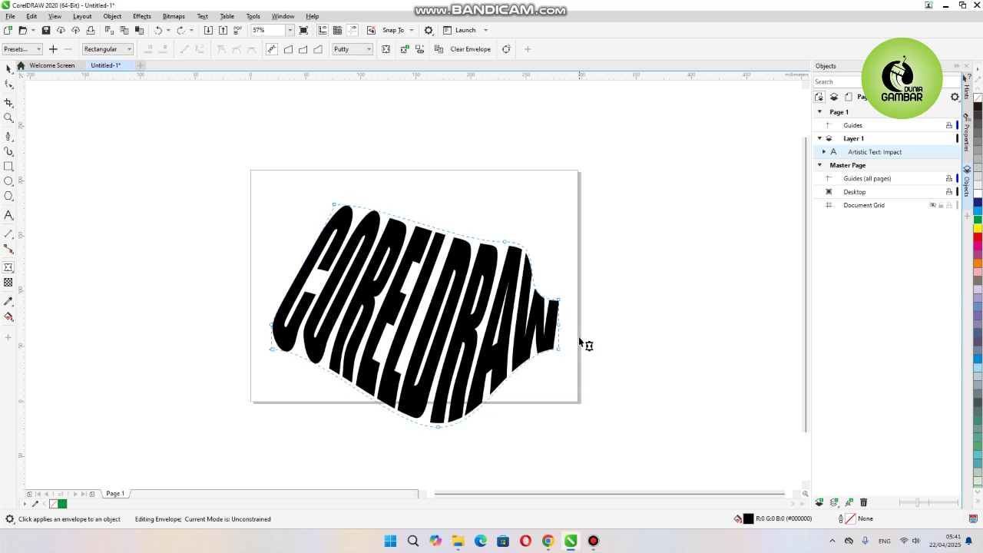
pyautogui.hotkey('ctrl', 'z')
pyautogui.hotkey('ctrl', 'z')
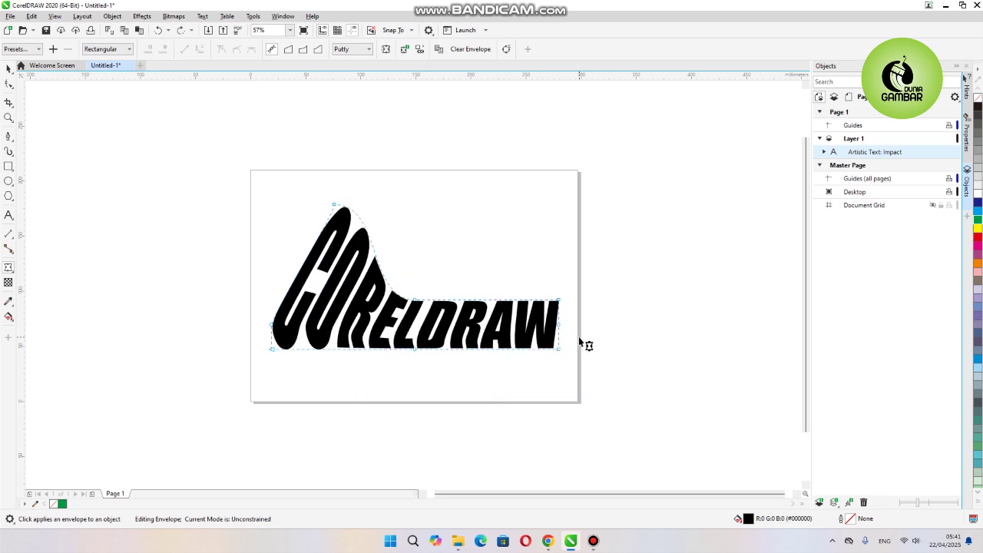
pyautogui.hotkey('ctrl', 'z')
pyautogui.click(8, 69)
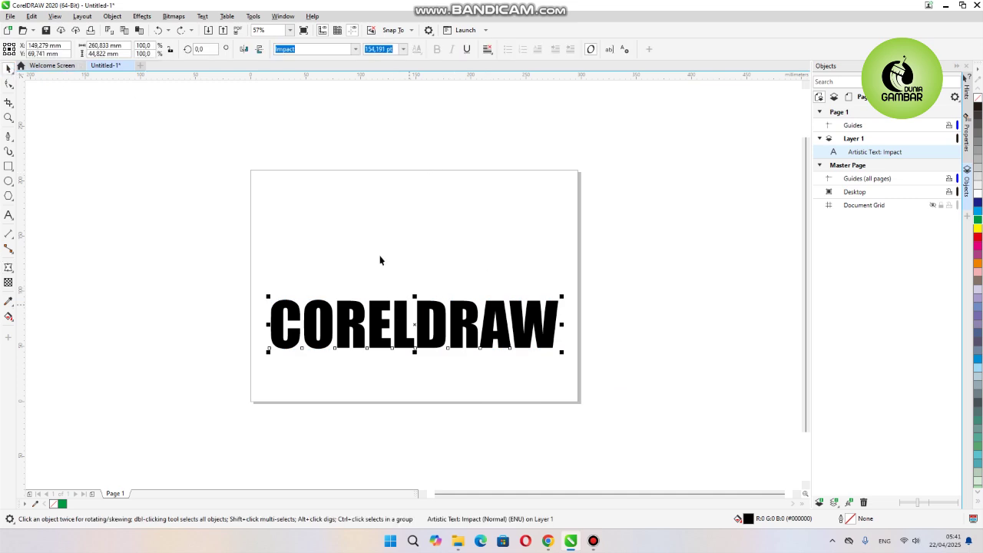
# Step: Draw a rectangle about 261 mm wide and 89 mm high above the text, its lower edge overlapping the letter tops
pyautogui.click(9, 167)
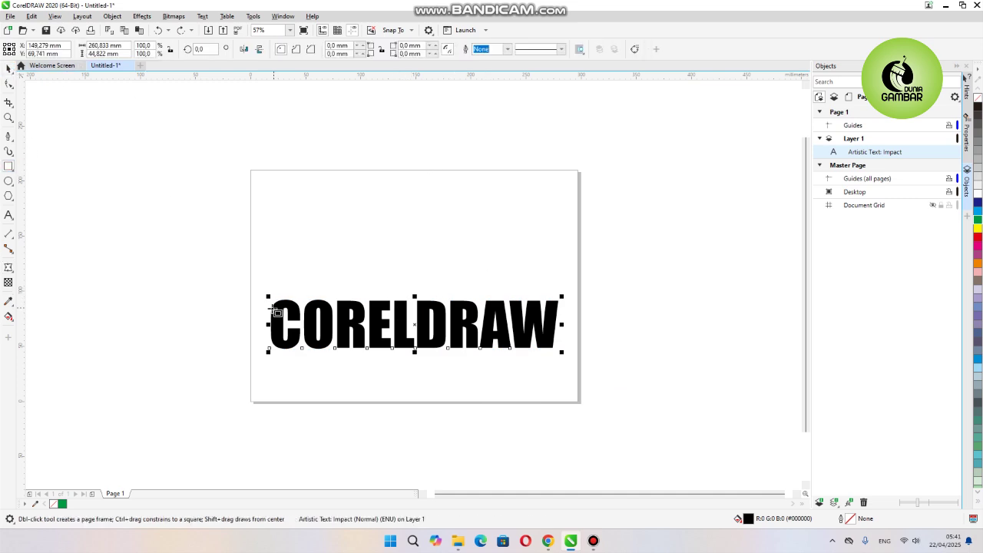
pyautogui.moveTo(272, 310); pyautogui.dragTo(561, 208)
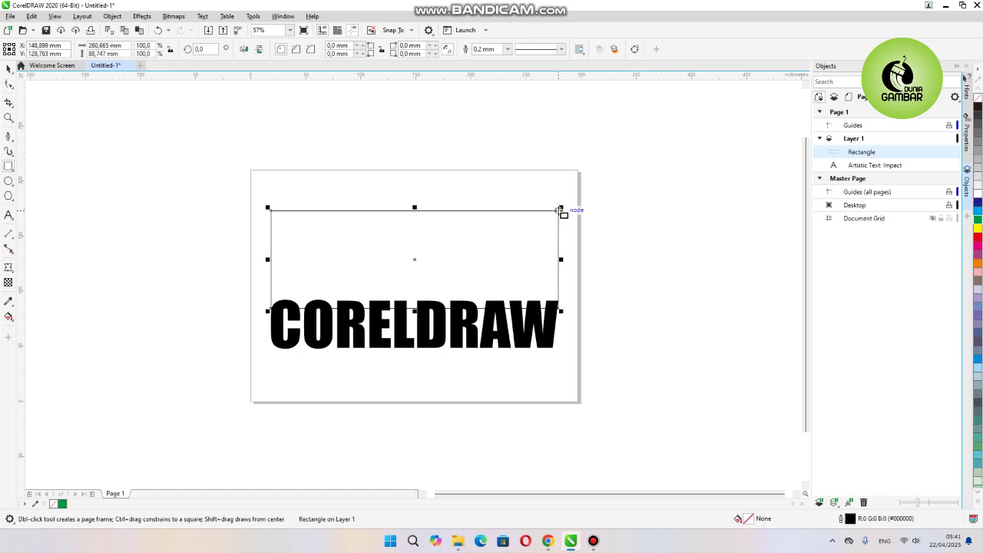
pyautogui.click(10, 84)
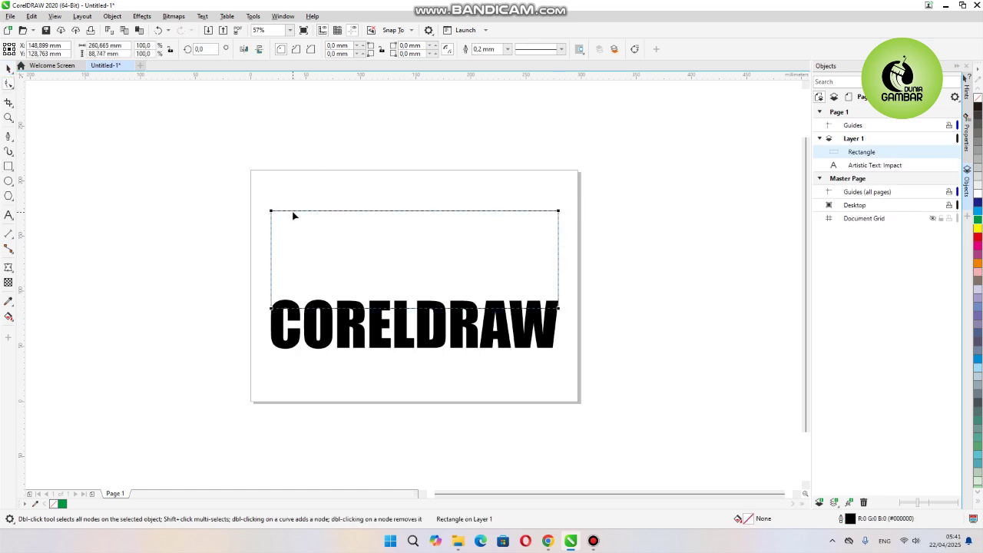
pyautogui.click(8, 69)
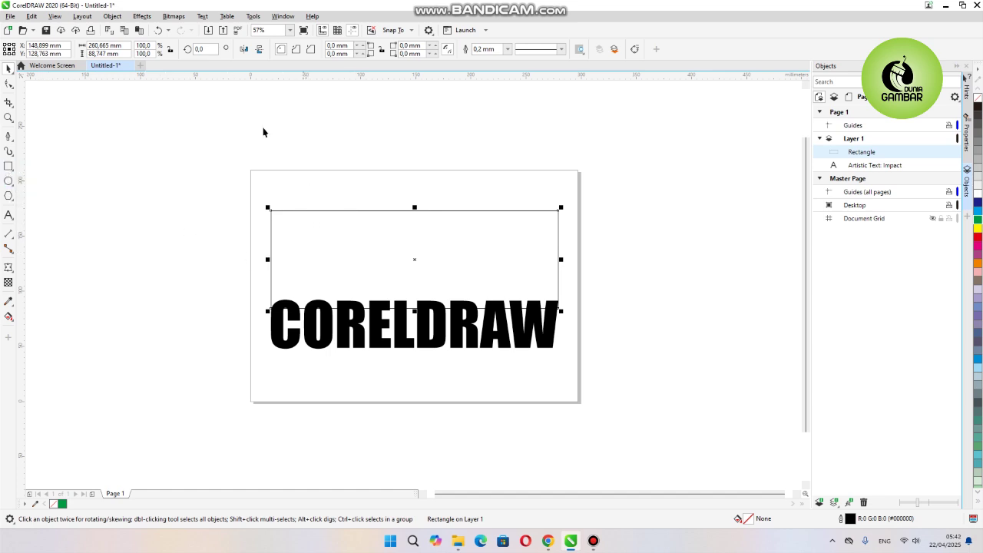
# Step: Try rounding the rectangle's corners to a radius of about 44 mm and undo it
pyautogui.click(9, 84)
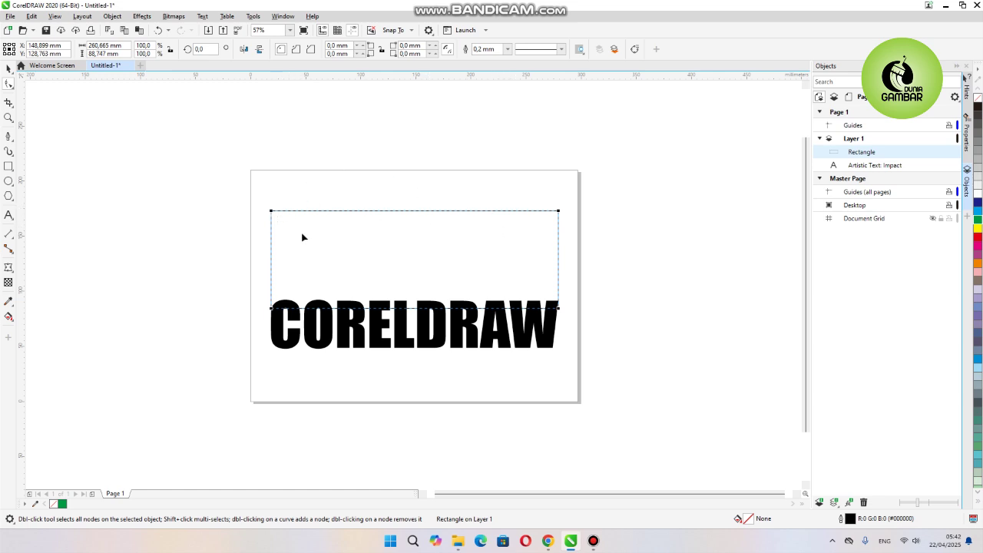
pyautogui.moveTo(271, 210); pyautogui.dragTo(533, 296)
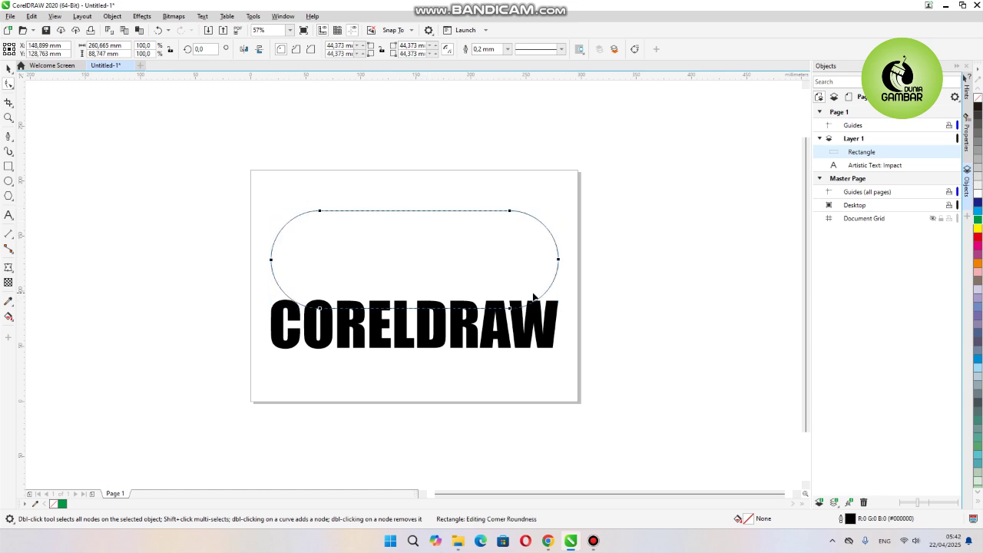
pyautogui.hotkey('ctrl', 'z')
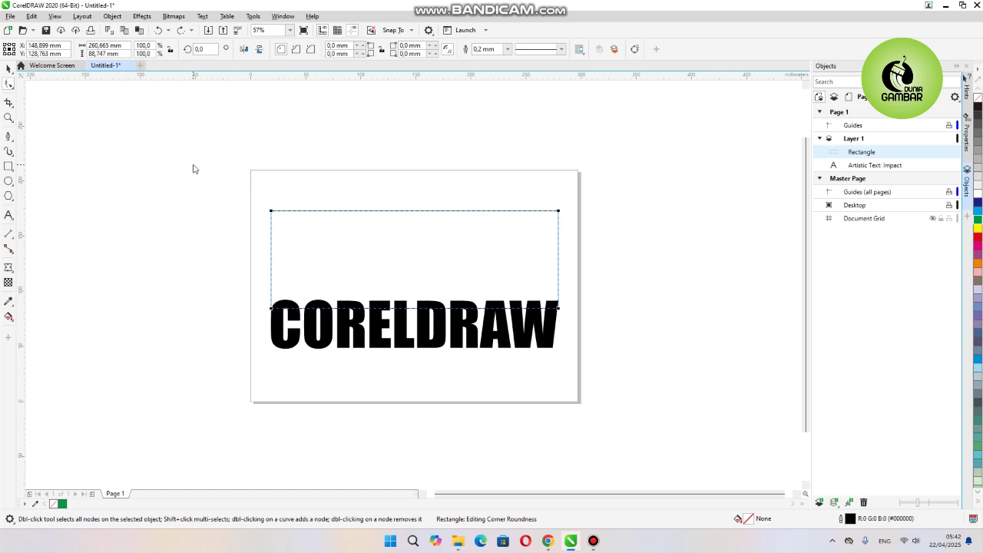
# Step: Convert the rectangle to curves and turn its bottom edge into a curved segment
pyautogui.hotkey('ctrl', 'q')
pyautogui.click(272, 215)
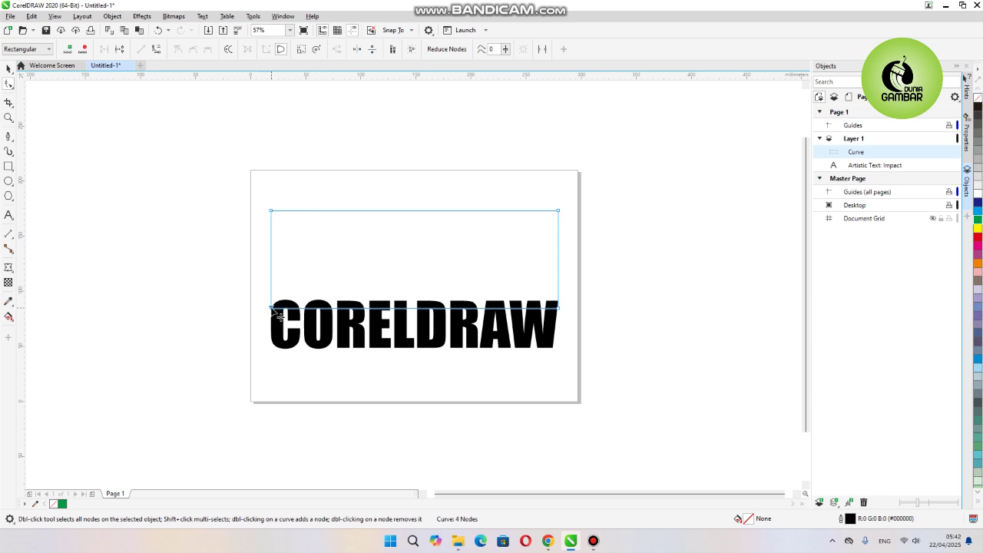
pyautogui.click(156, 48)
pyautogui.hotkey('ctrl', 'z')
pyautogui.click(157, 49)
# Step: Bend the shape's bottom edge upward into a symmetrical arch over the CORELDRAW text by adjusting both curve handles
pyautogui.moveTo(368, 310); pyautogui.dragTo(383, 252)
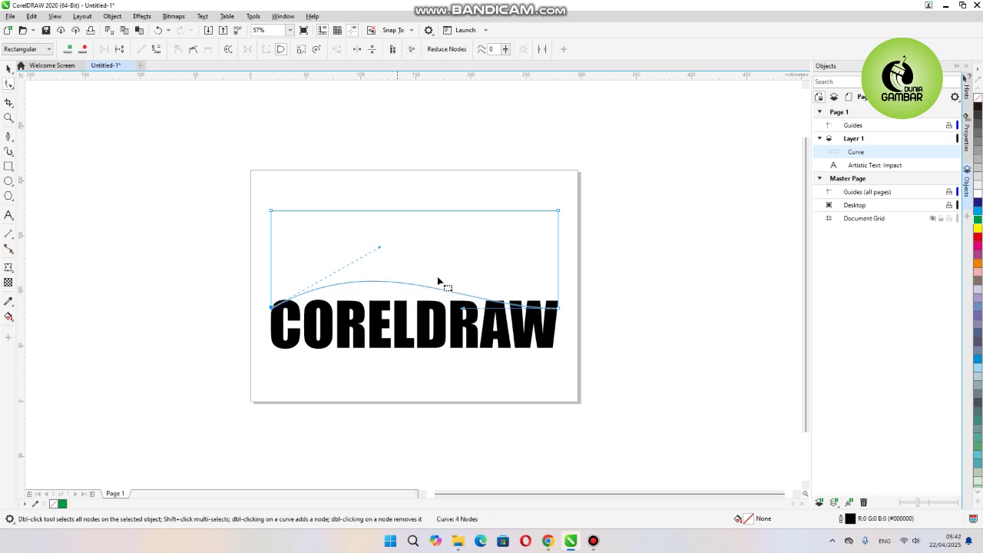
pyautogui.moveTo(464, 309); pyautogui.dragTo(464, 267)
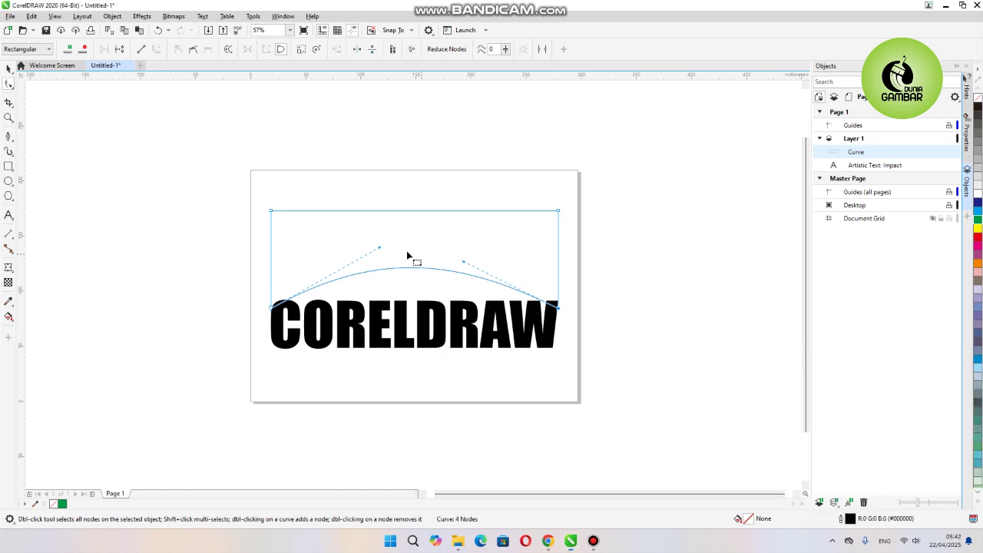
pyautogui.moveTo(379, 248); pyautogui.dragTo(368, 250)
pyautogui.moveTo(464, 263); pyautogui.dragTo(468, 263)
pyautogui.moveTo(367, 251)
pyautogui.mouseDown()
pyautogui.moveTo(353, 259)
pyautogui.moveTo(365, 260)
pyautogui.mouseUp()
pyautogui.click(8, 69)
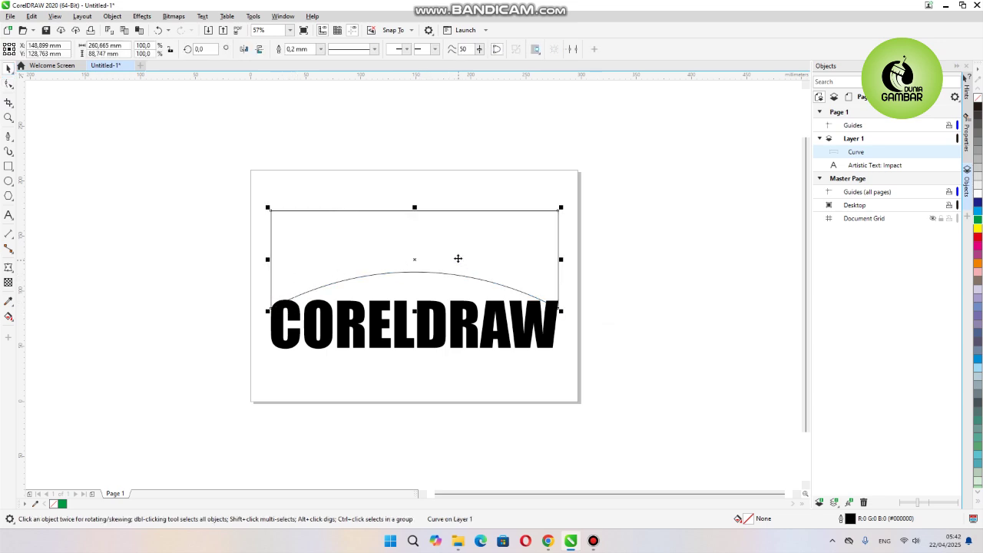
# Step: Move the arched shape up about 30 mm and create an envelope on the CORELDRAW text from that shape
pyautogui.moveTo(458, 255); pyautogui.dragTo(454, 224)
pyautogui.click(434, 308)
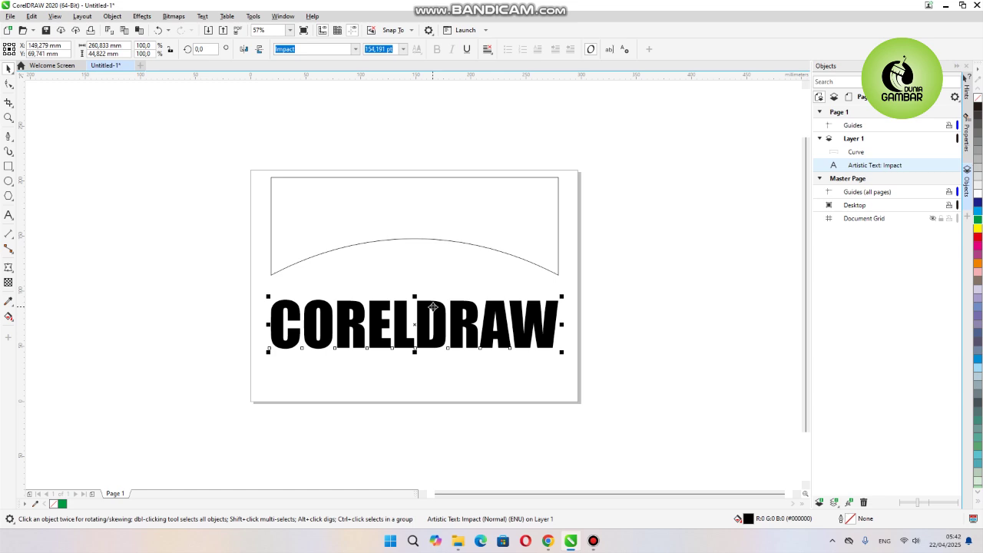
pyautogui.click(142, 17)
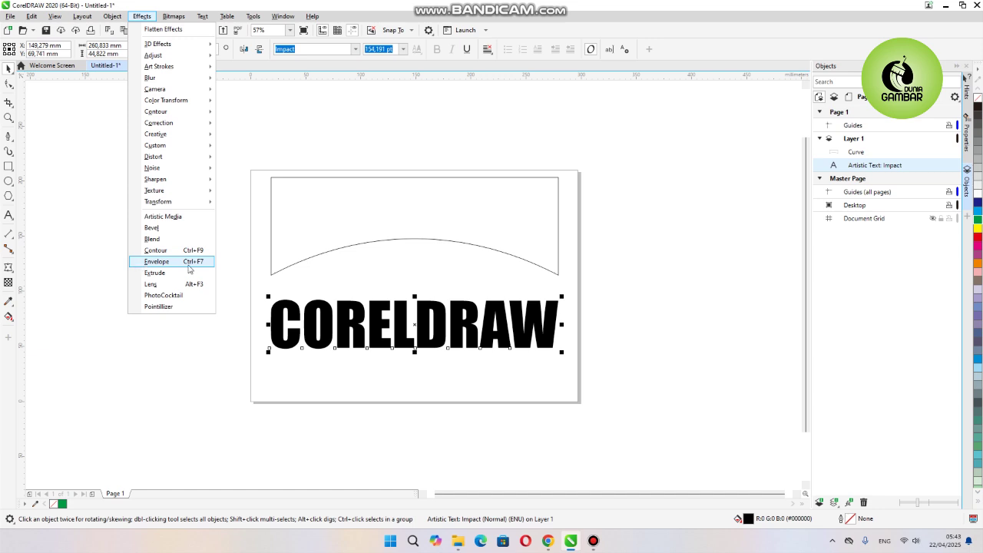
pyautogui.click(134, 264)
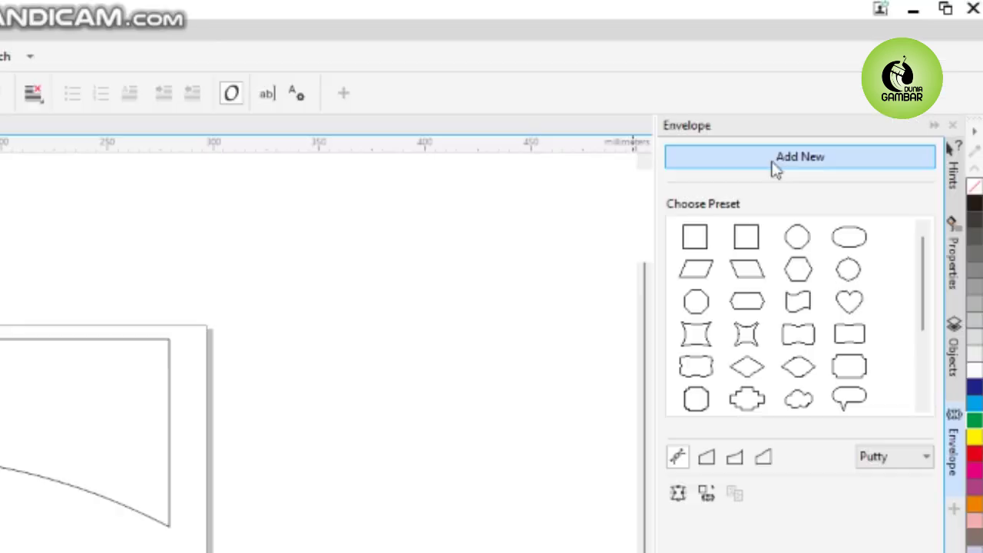
pyautogui.click(868, 86)
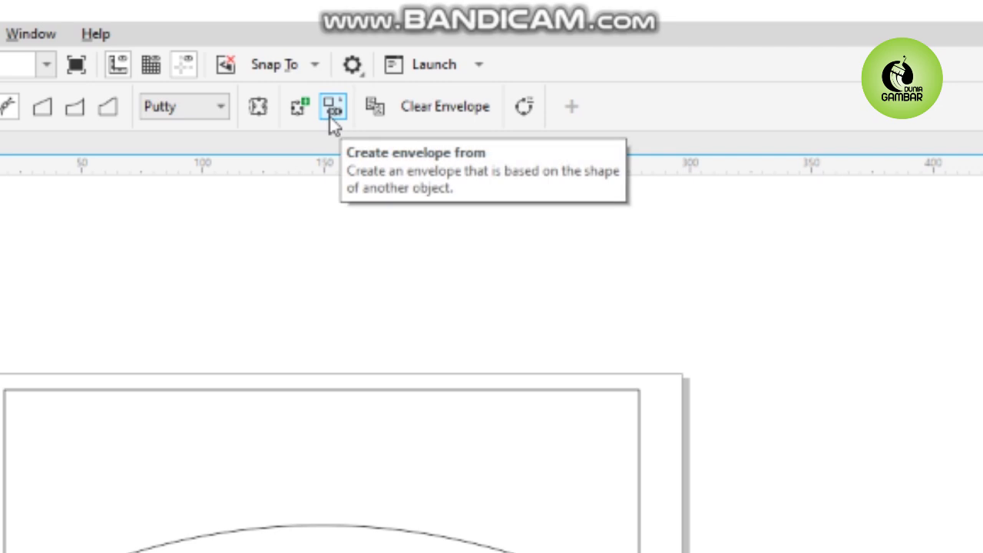
pyautogui.click(332, 122)
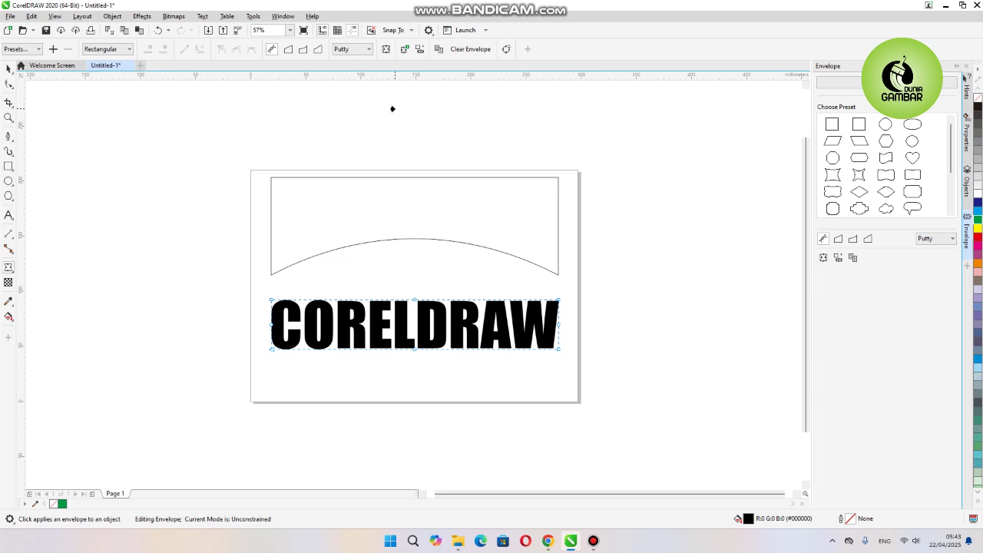
pyautogui.click(289, 205)
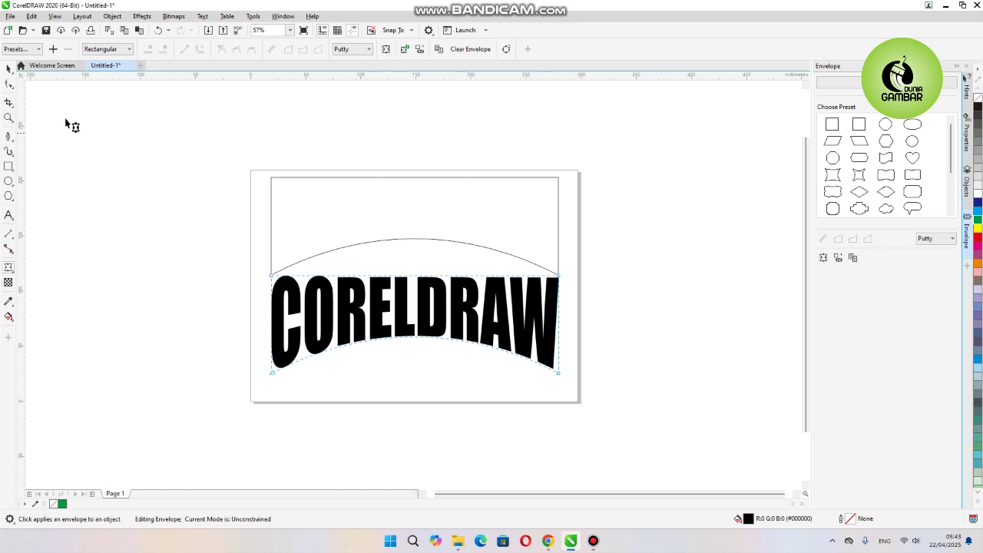
# Step: Delete the arched shape above the enveloped text
pyautogui.click(8, 68)
pyautogui.click(376, 248)
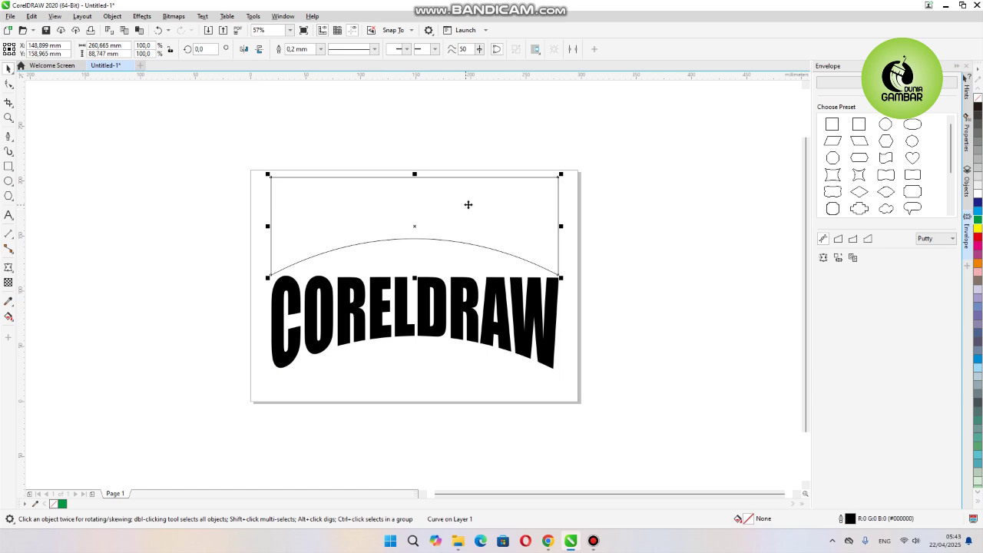
pyautogui.moveTo(510, 185); pyautogui.dragTo(481, 161)
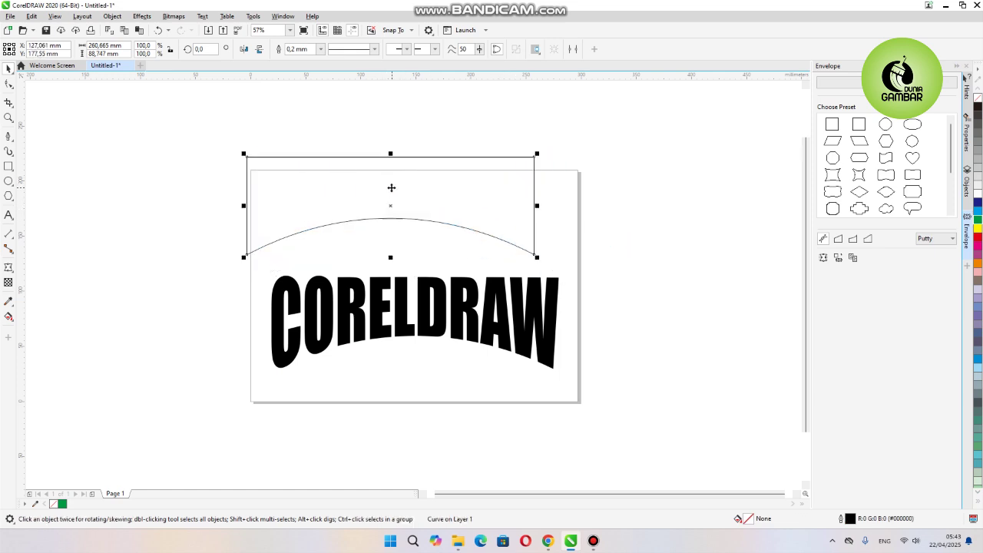
pyautogui.press('Delete')
# Step: Centre the enveloped CORELDRAW text on the page
pyautogui.click(406, 283)
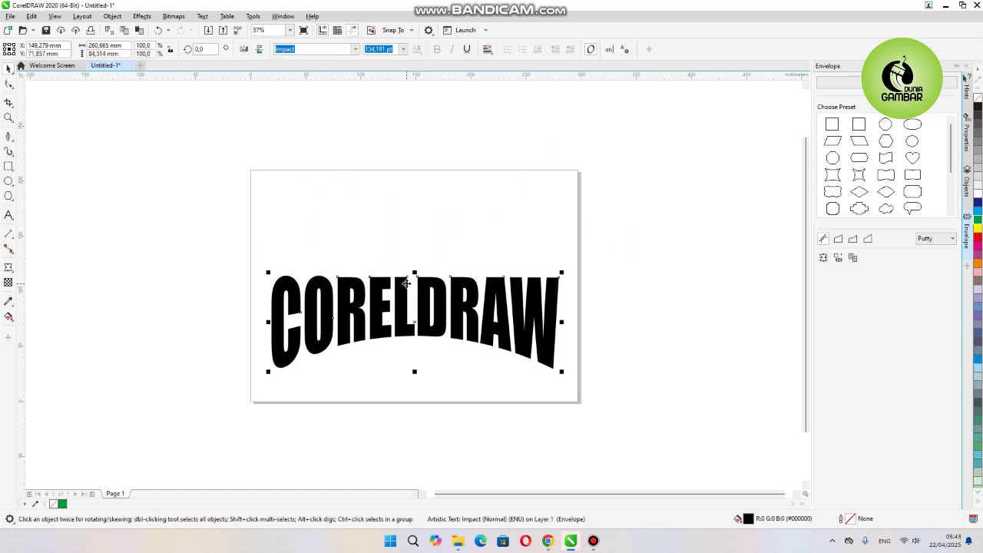
pyautogui.press('p')
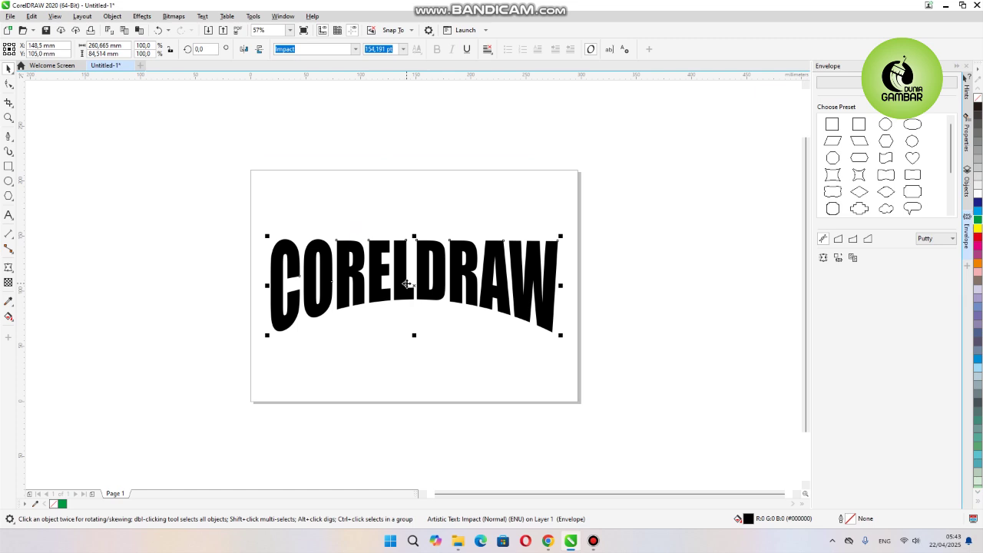
pyautogui.click(417, 213)
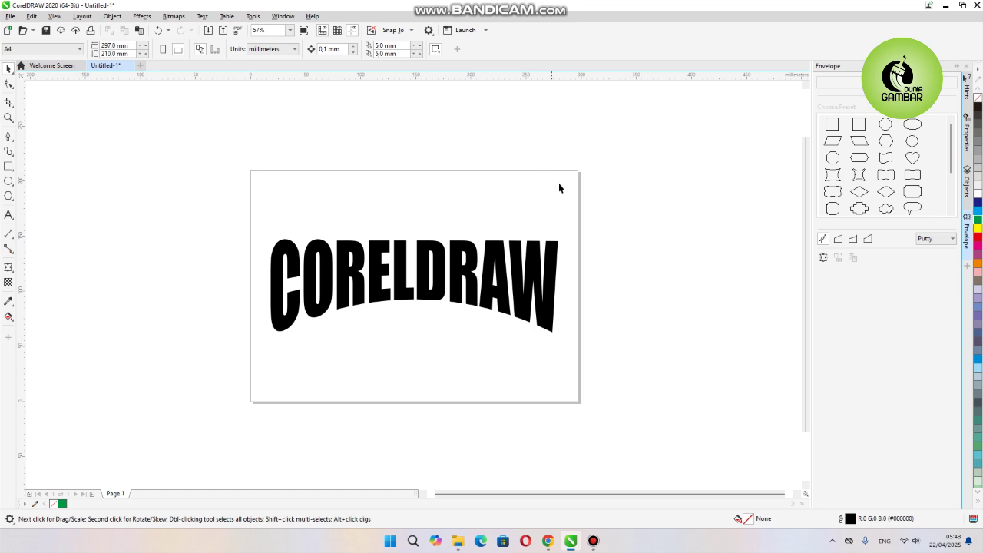
# Step: Extrude the CORELDRAW text downward, placing the vanishing point about 88 mm straight below its centre
pyautogui.click(443, 259)
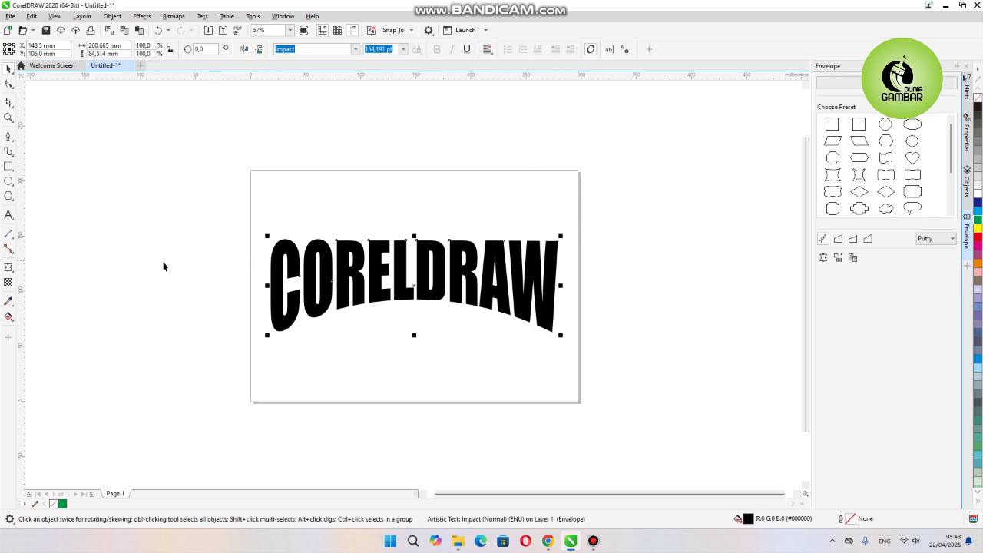
pyautogui.click(14, 272)
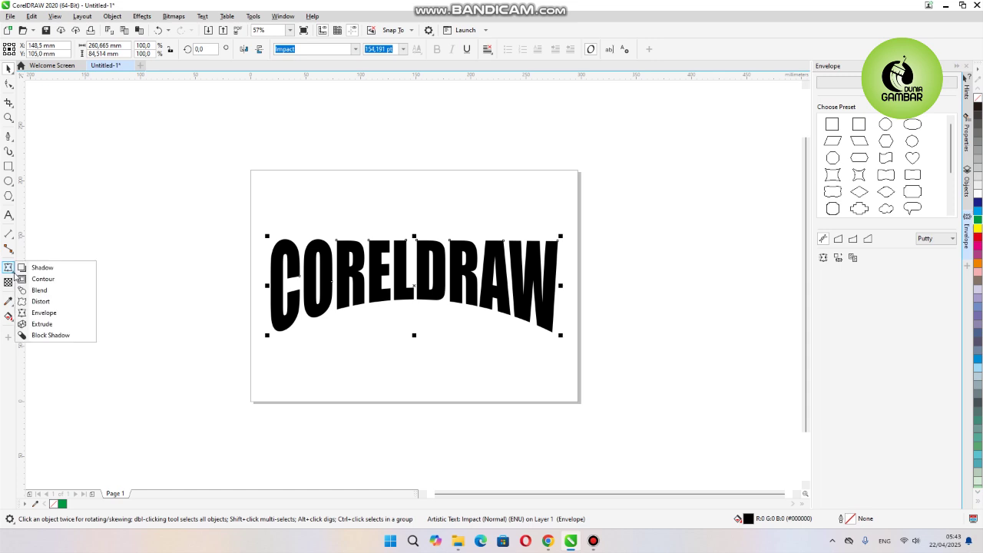
pyautogui.click(58, 325)
pyautogui.moveTo(413, 288); pyautogui.dragTo(413, 376)
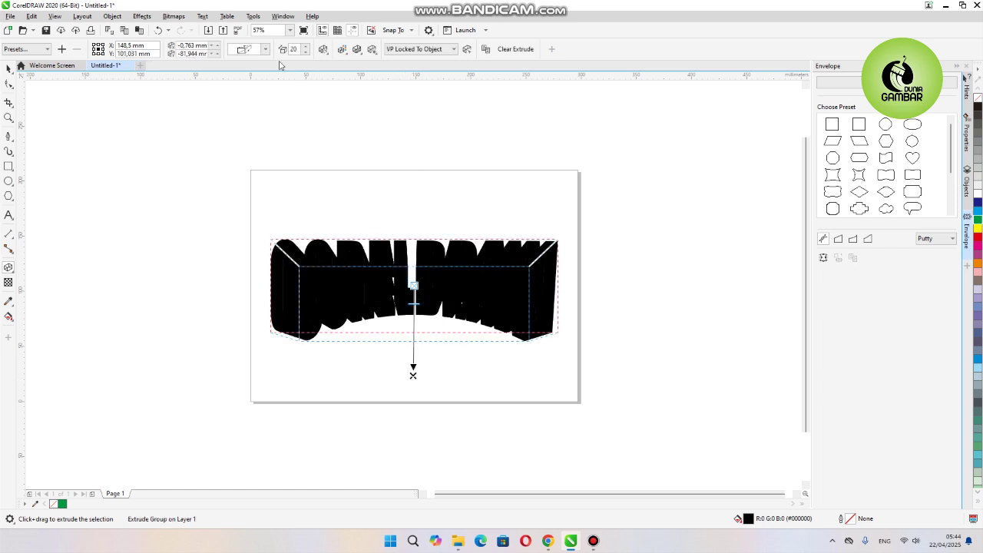
pyautogui.click(265, 49)
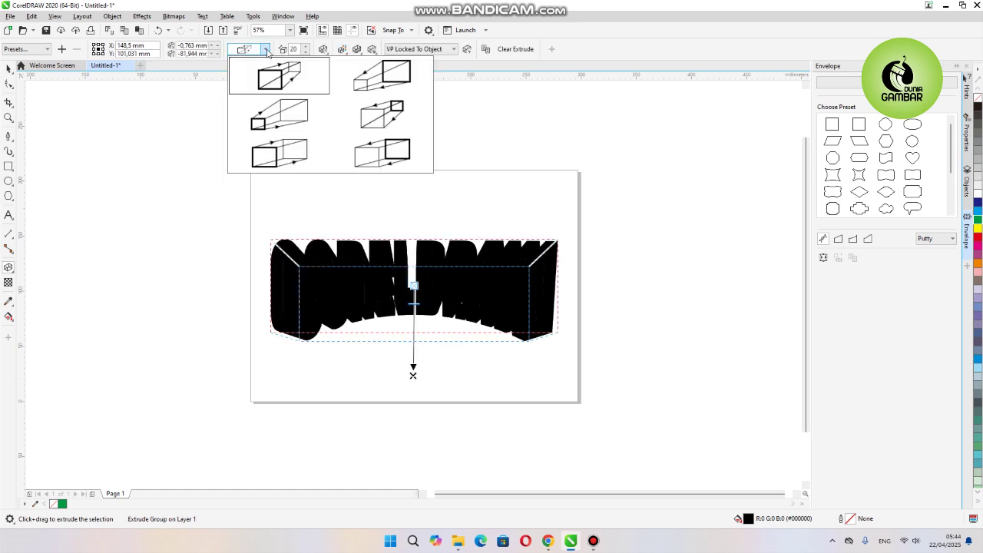
pyautogui.click(413, 375)
pyautogui.moveTo(413, 376); pyautogui.dragTo(415, 382)
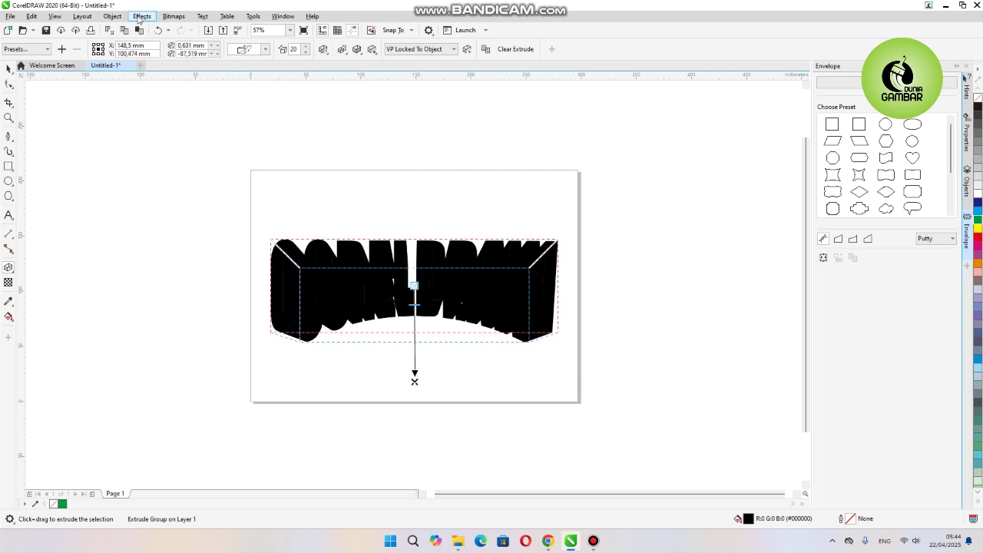
# Step: Break the extrude group apart to separate the front text from its extruded sides
pyautogui.click(112, 16)
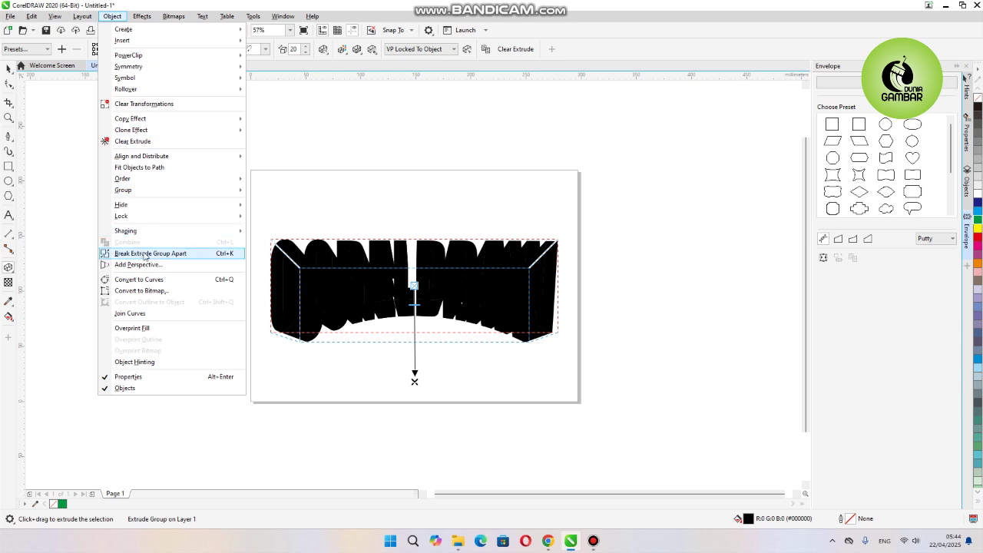
pyautogui.click(145, 254)
pyautogui.click(9, 73)
pyautogui.click(225, 169)
# Step: Fill the front CORELDRAW text with red
pyautogui.click(283, 249)
pyautogui.click(976, 238)
pyautogui.click(572, 247)
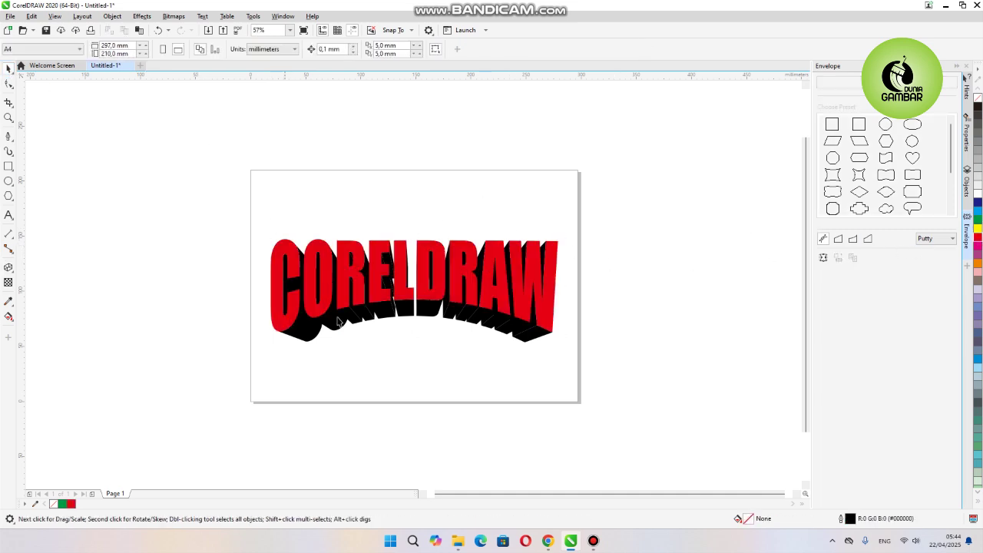
# Step: Ungroup the extruded side pieces behind the text and weld them into a single curve
pyautogui.click(9, 117)
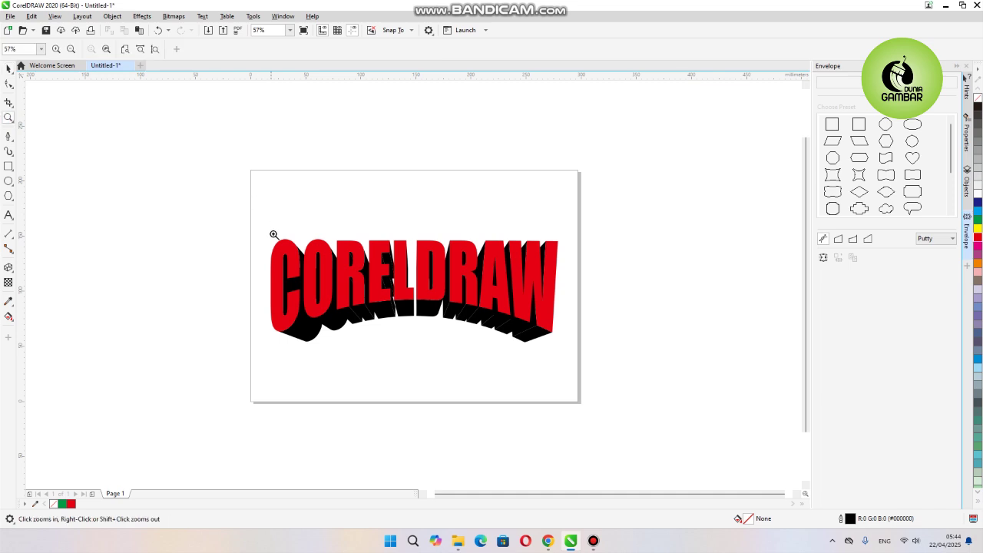
pyautogui.moveTo(257, 225); pyautogui.dragTo(565, 357)
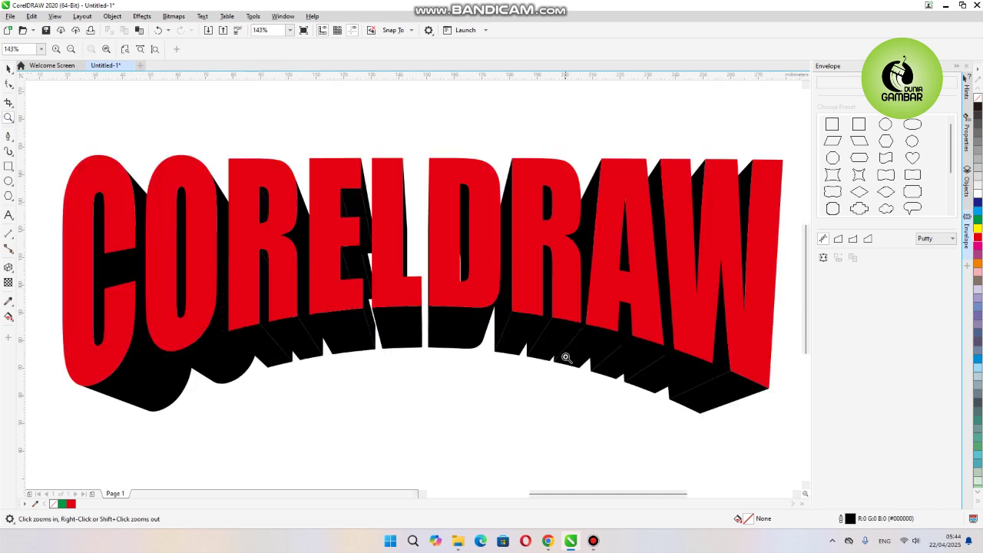
pyautogui.click(8, 68)
pyautogui.click(145, 377)
pyautogui.moveTo(151, 373); pyautogui.dragTo(195, 354)
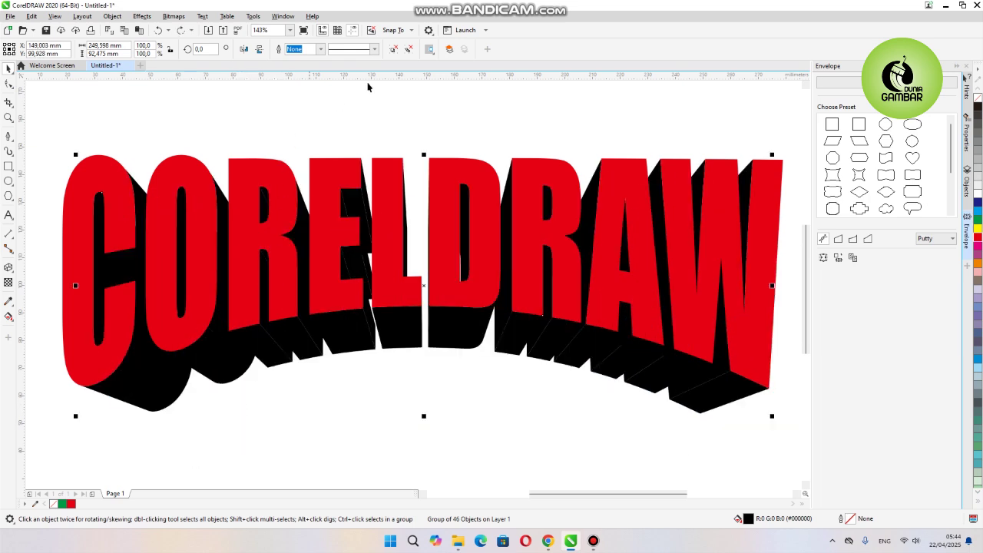
pyautogui.click(392, 51)
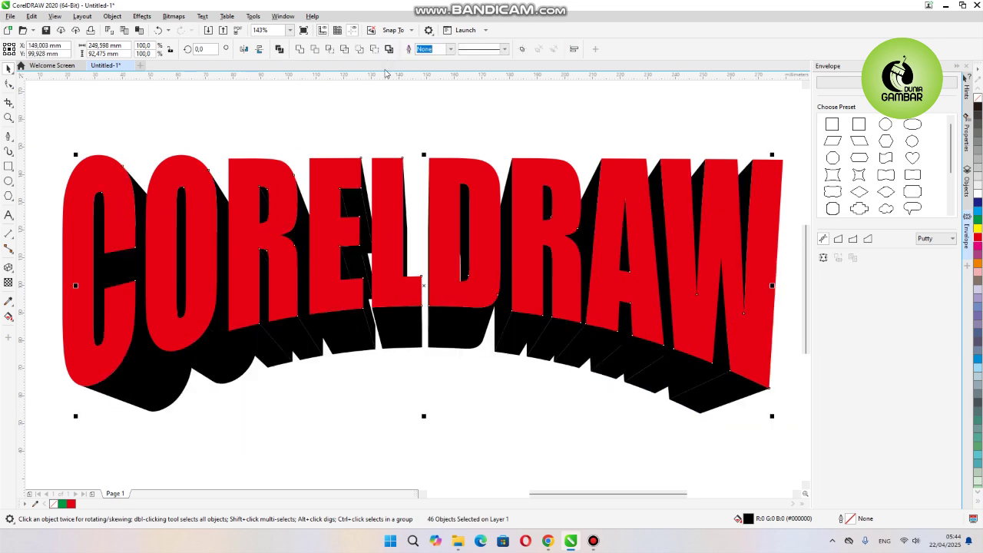
pyautogui.click(304, 52)
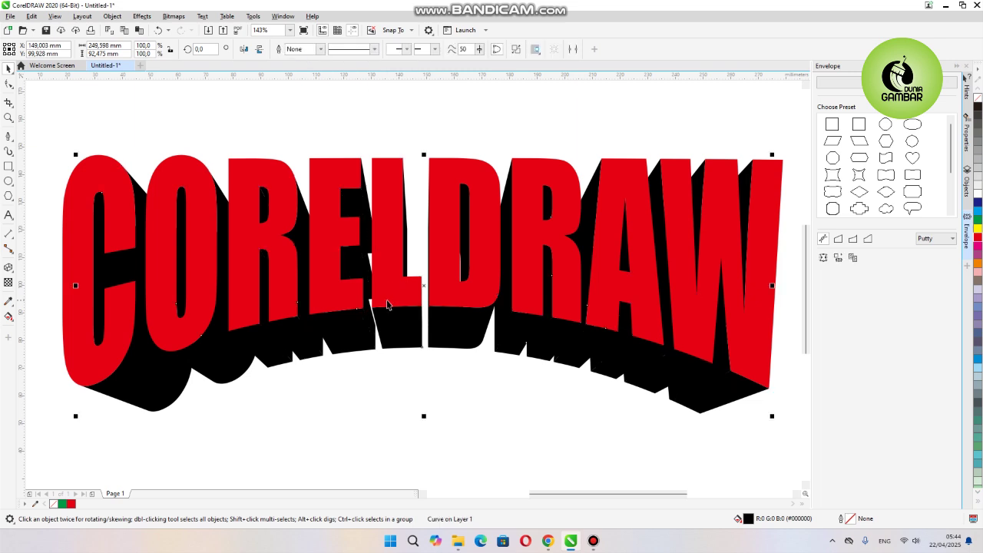
pyautogui.click(342, 384)
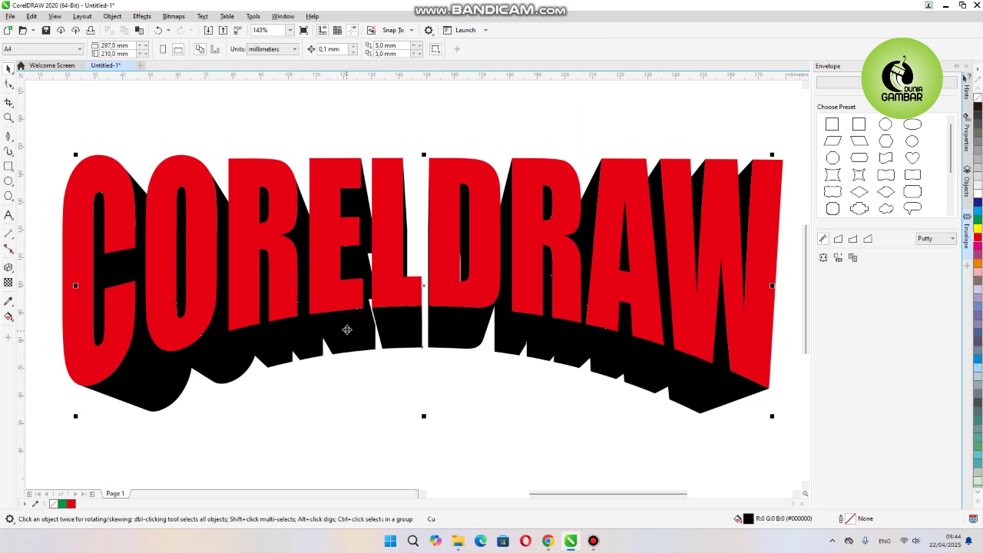
pyautogui.click(351, 399)
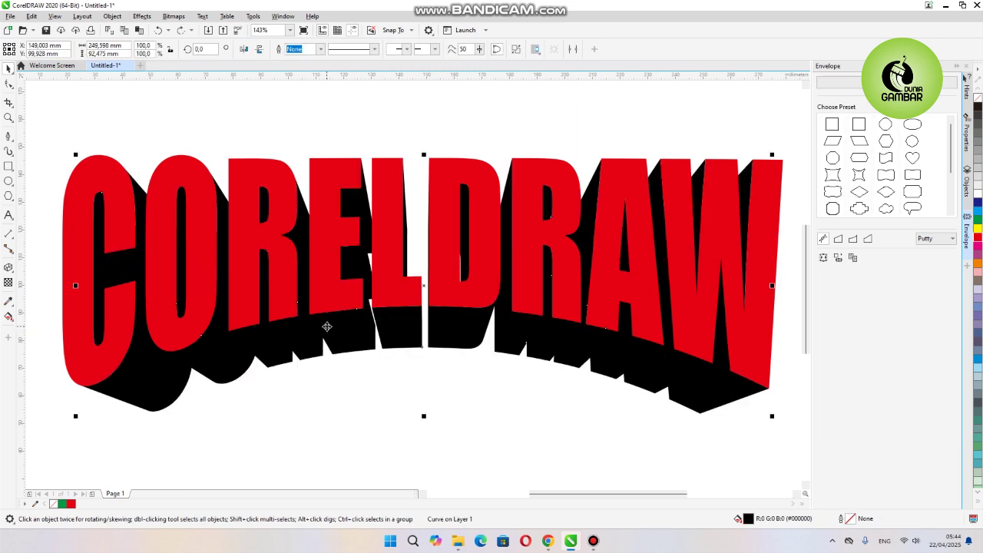
# Step: Apply a black-to-blue fountain fill to the extruded sides, stretching it from the first letter's lower edge towards the second R
pyautogui.click(8, 316)
pyautogui.moveTo(155, 375); pyautogui.dragTo(195, 230)
pyautogui.click(736, 234)
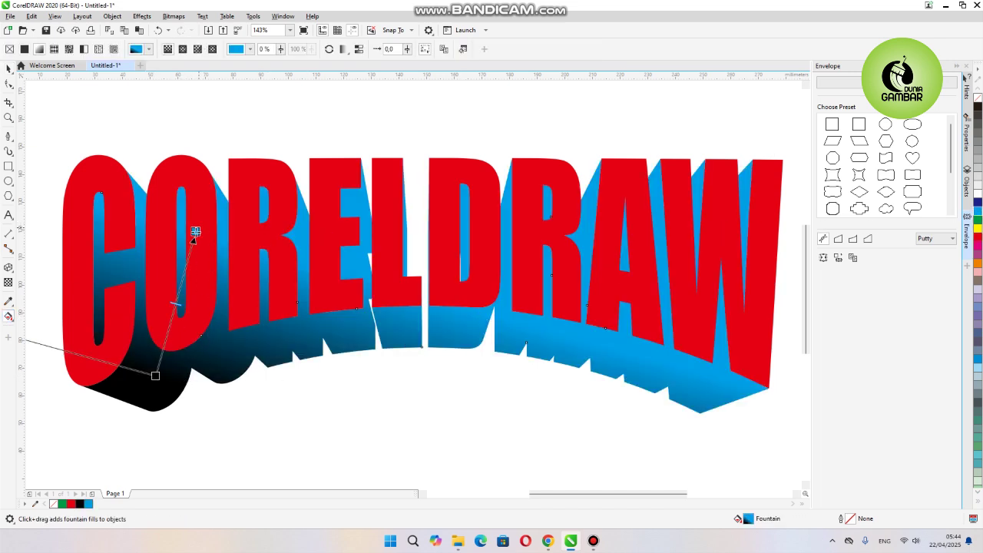
pyautogui.moveTo(197, 230); pyautogui.dragTo(216, 232)
pyautogui.moveTo(300, 231); pyautogui.dragTo(566, 231)
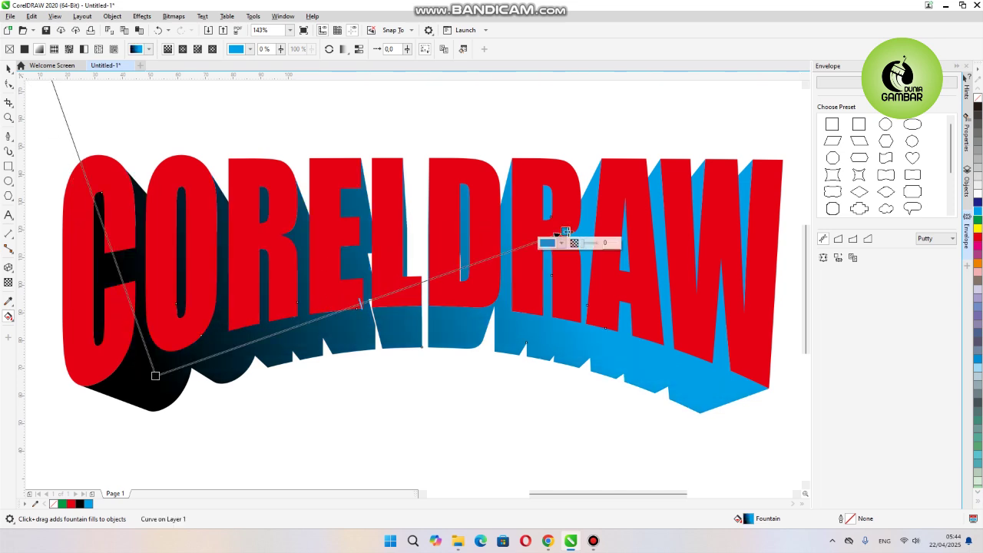
pyautogui.click(316, 139)
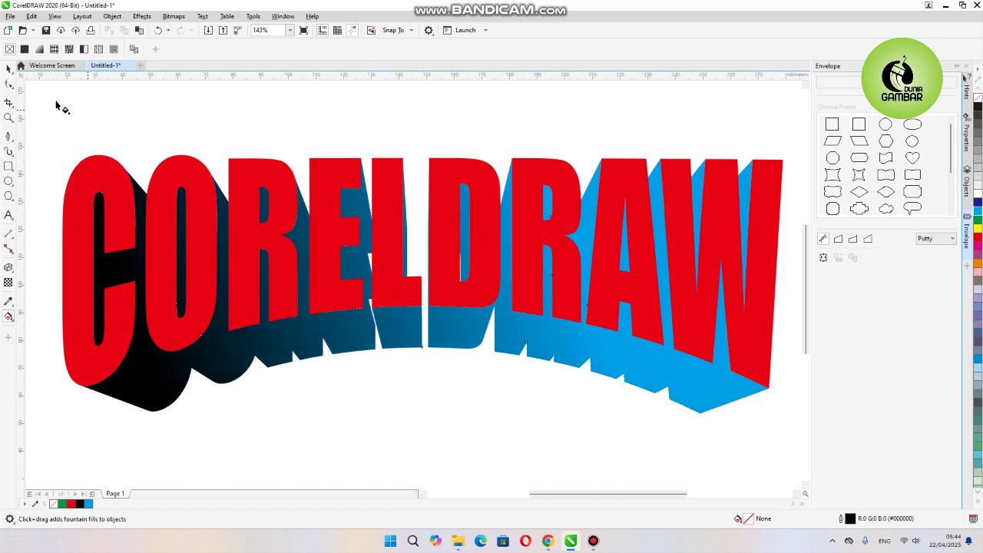
# Step: Fill the extruded sides with solid black, C0 M0 Y0 K100
pyautogui.click(8, 70)
pyautogui.click(149, 375)
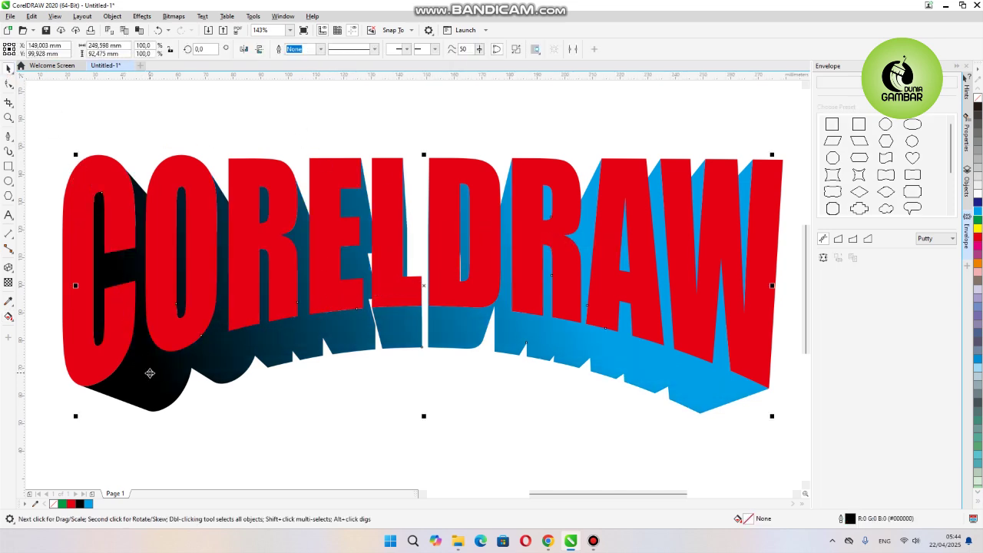
pyautogui.click(978, 107)
pyautogui.click(371, 404)
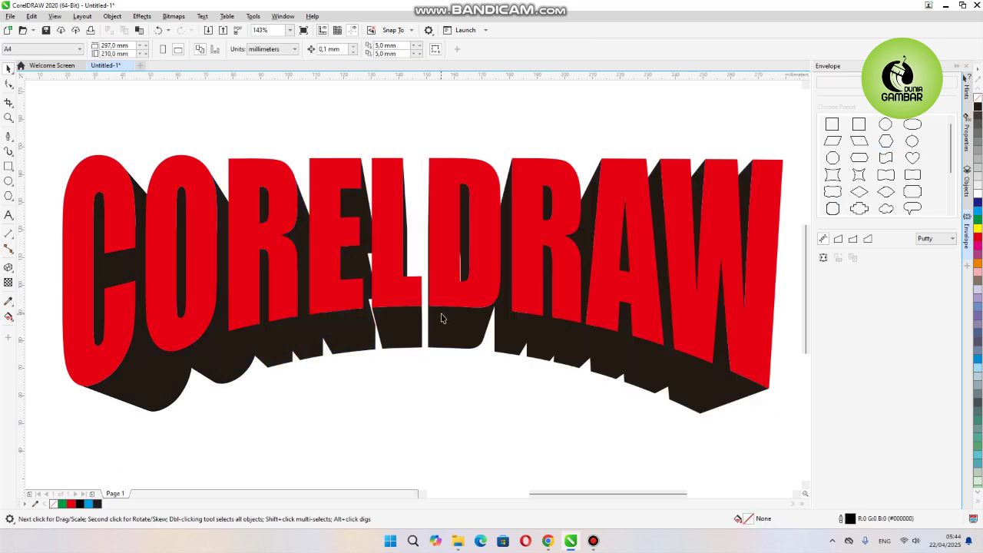
pyautogui.click(403, 334)
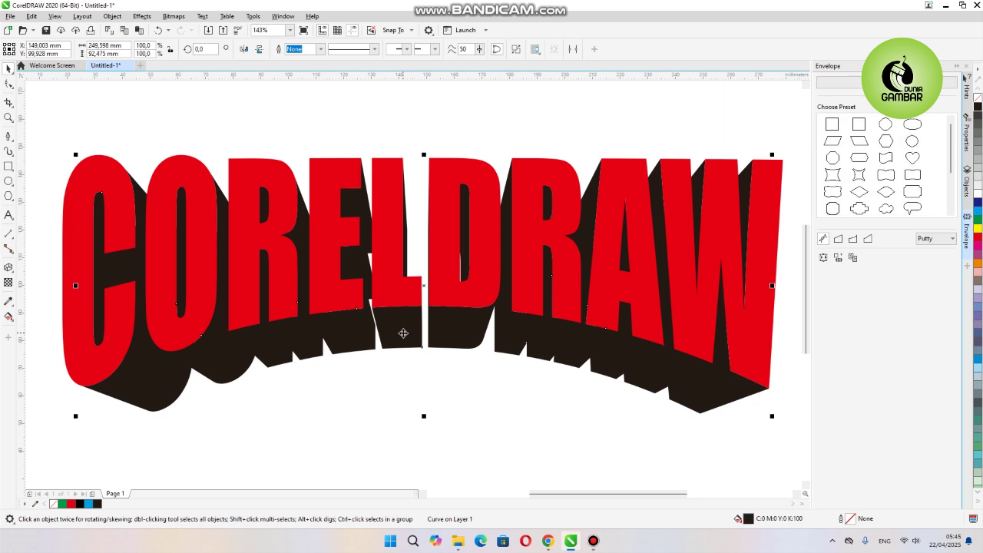
pyautogui.click(393, 287)
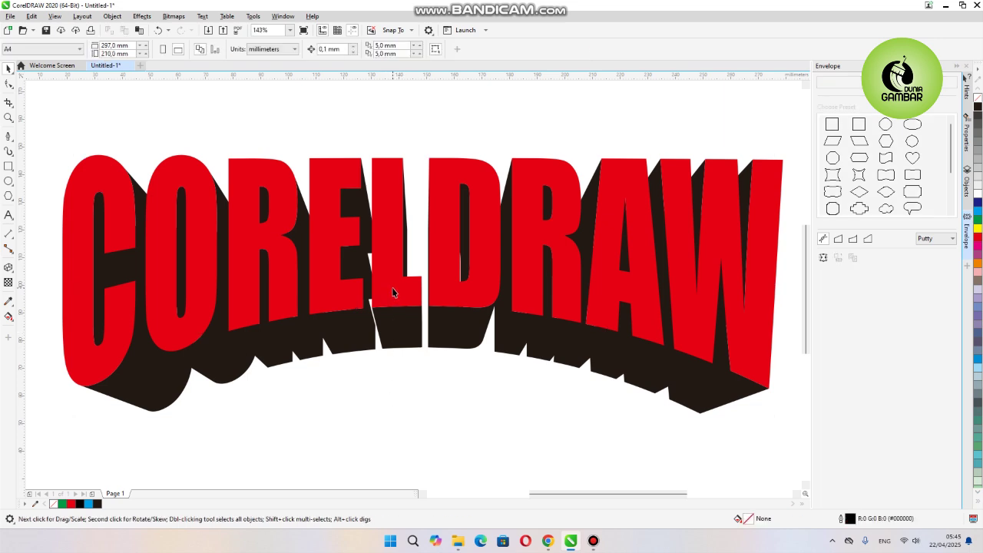
pyautogui.click(340, 431)
pyautogui.click(341, 308)
pyautogui.click(480, 409)
pyautogui.click(440, 241)
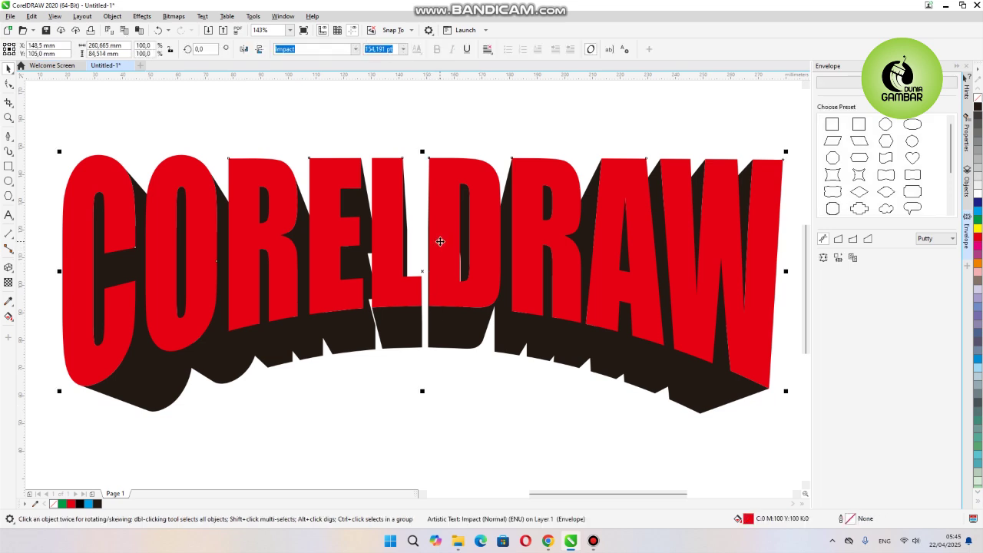